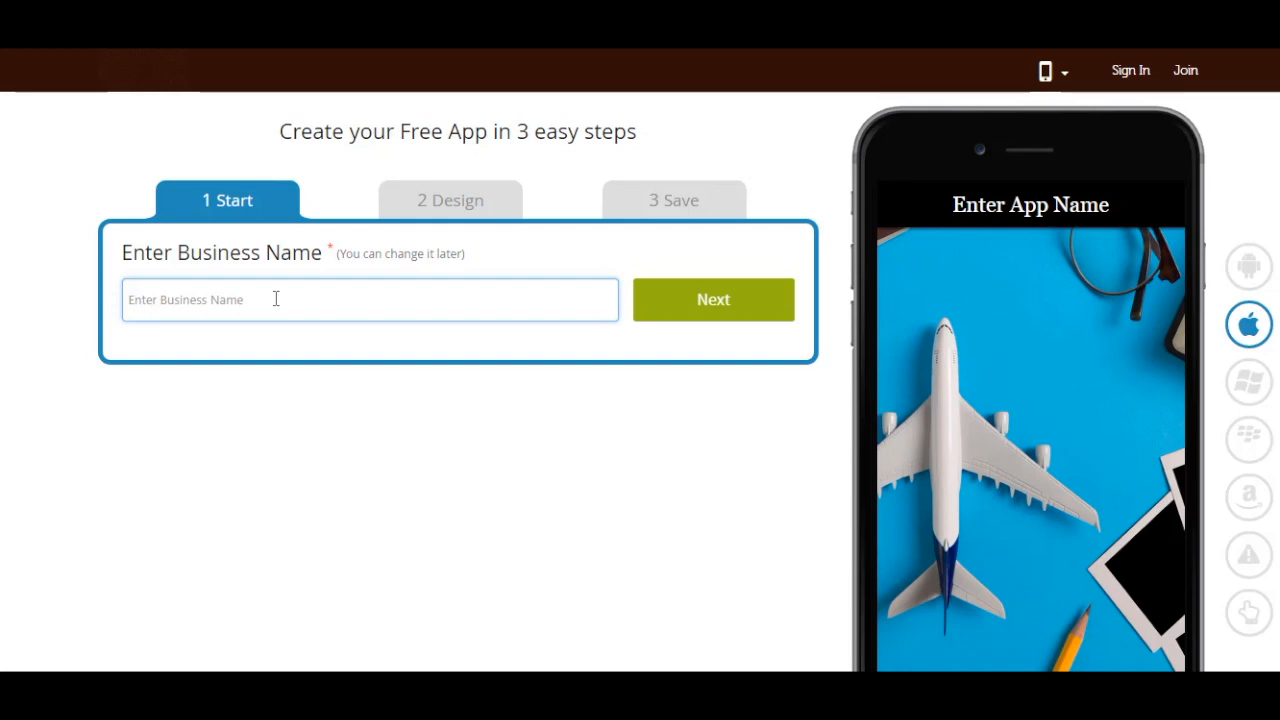
Enter "Demo App" as the business name and continue with the Business category after viewing more categories.
type("Demo App")
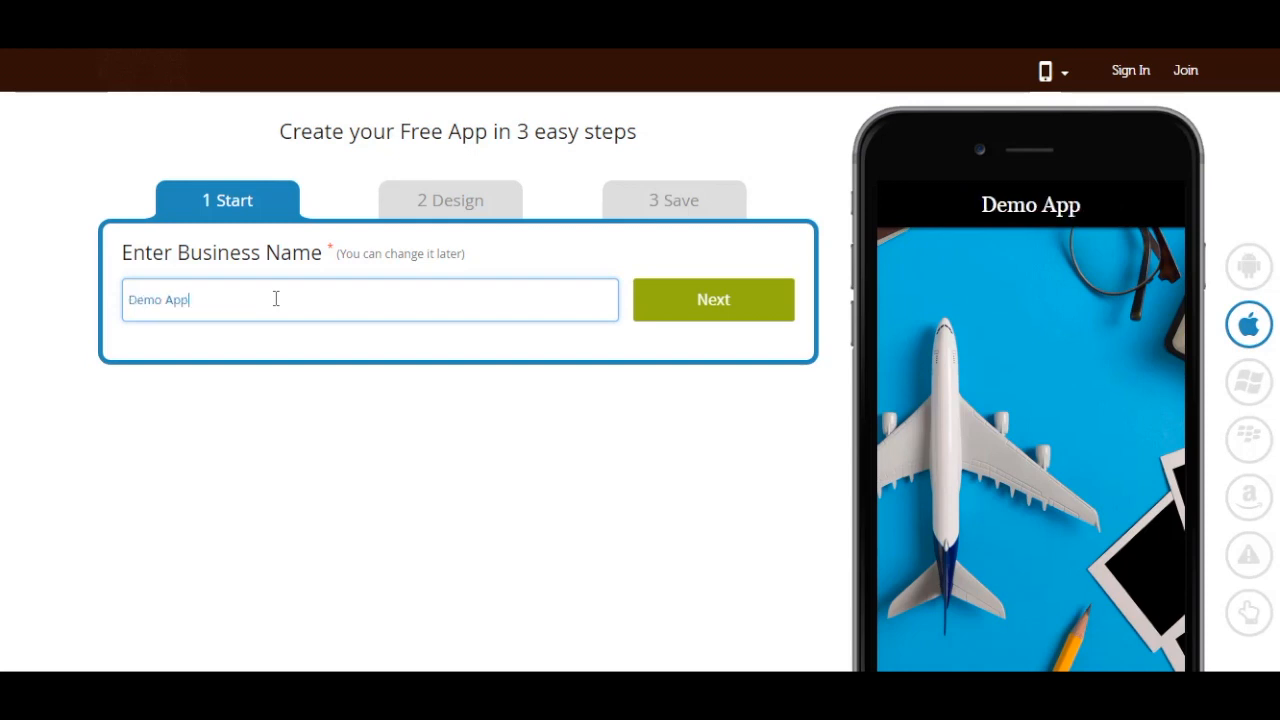
left_click(672, 314)
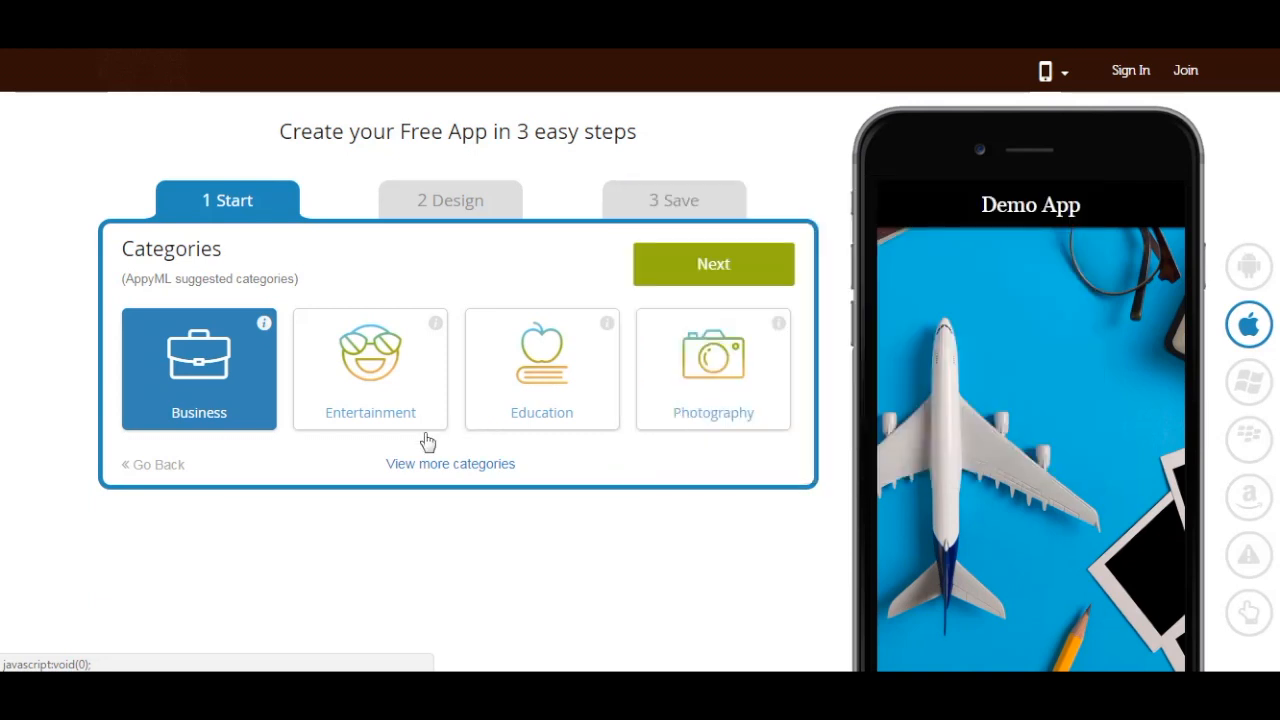
left_click(443, 464)
mouse_move(438, 478)
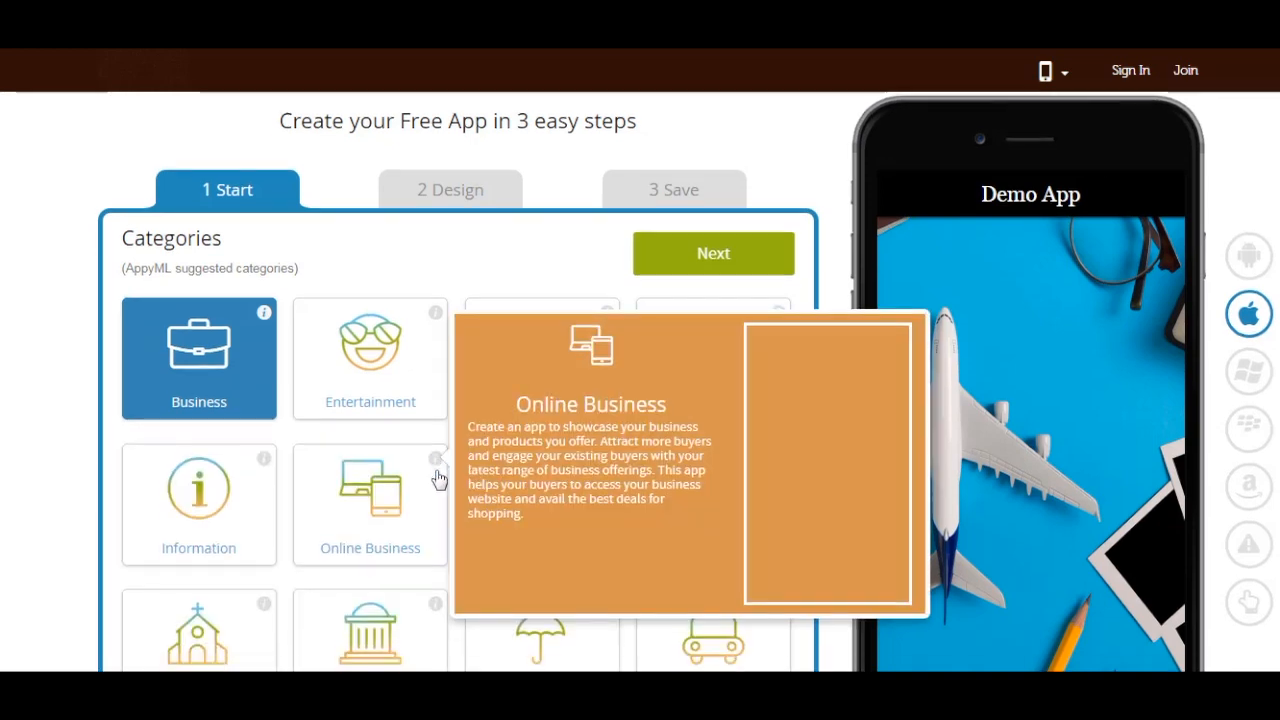
scroll(438, 478, "down", 5)
scroll(438, 478, "up", 4)
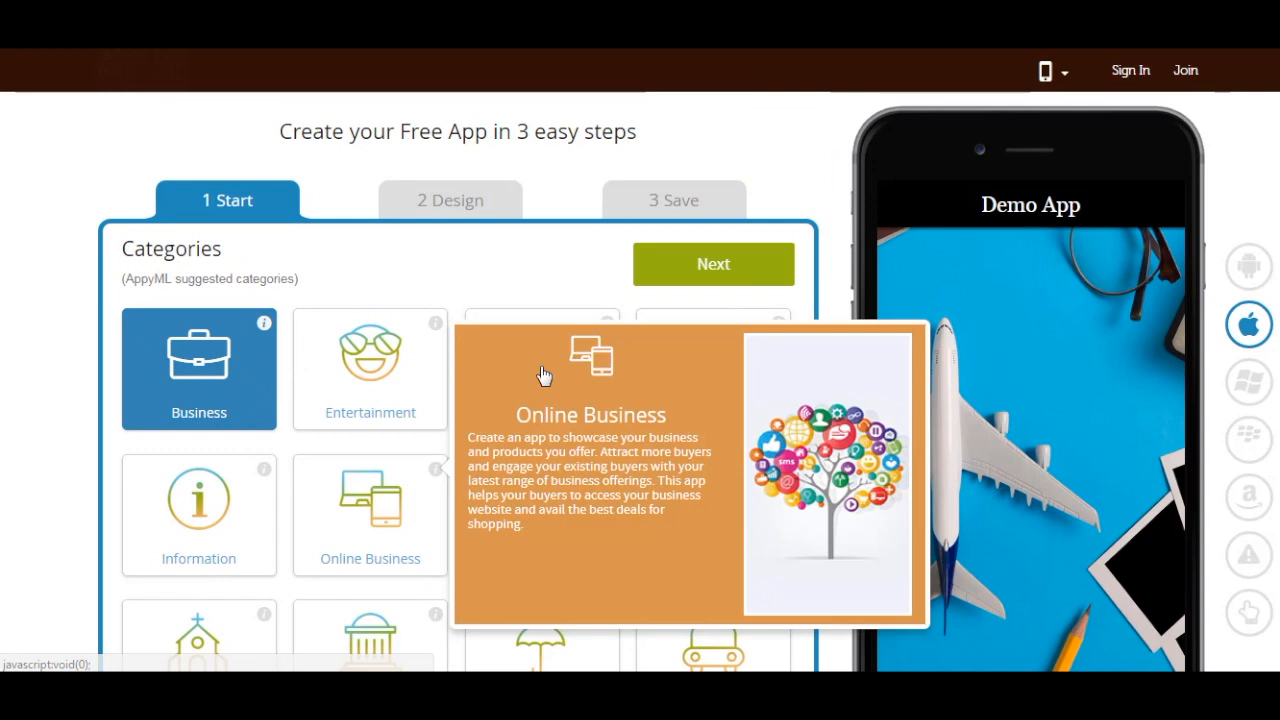
left_click(677, 267)
Choose the Bottom layout as the app design and continue.
scroll(495, 377, "down", 3)
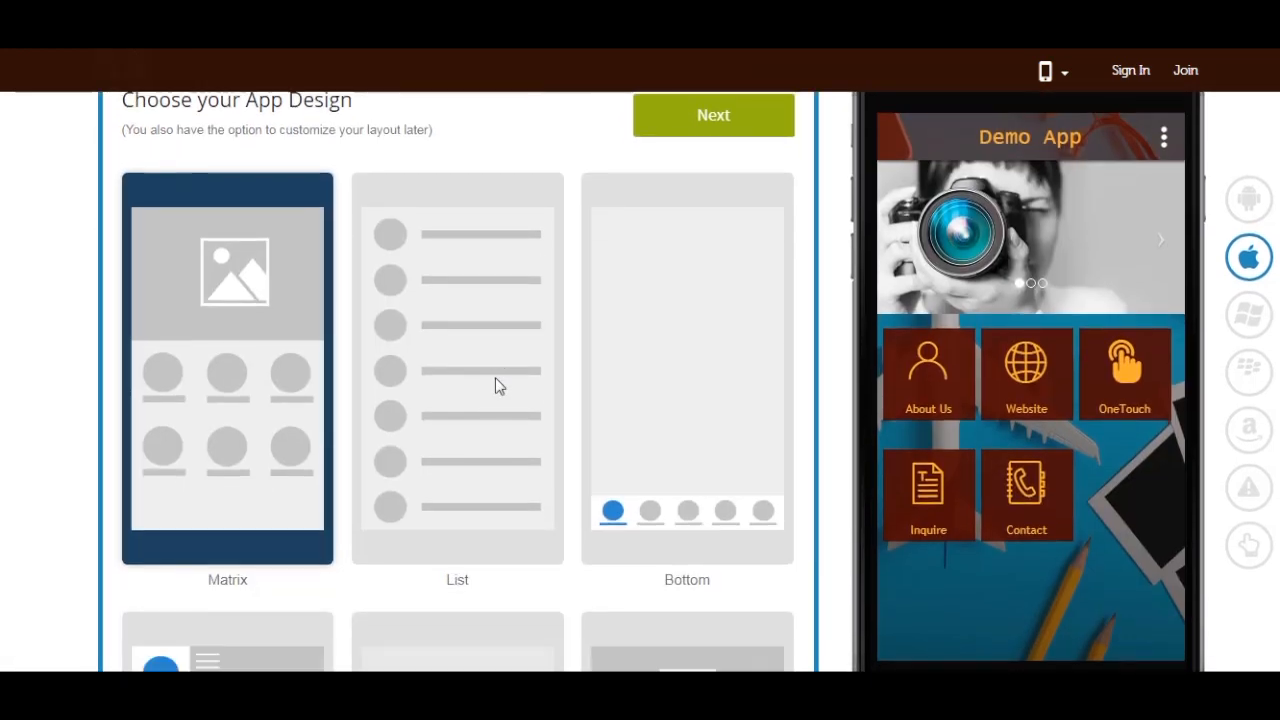
left_click(500, 380)
scroll(566, 400, "up", 3)
left_click(691, 349)
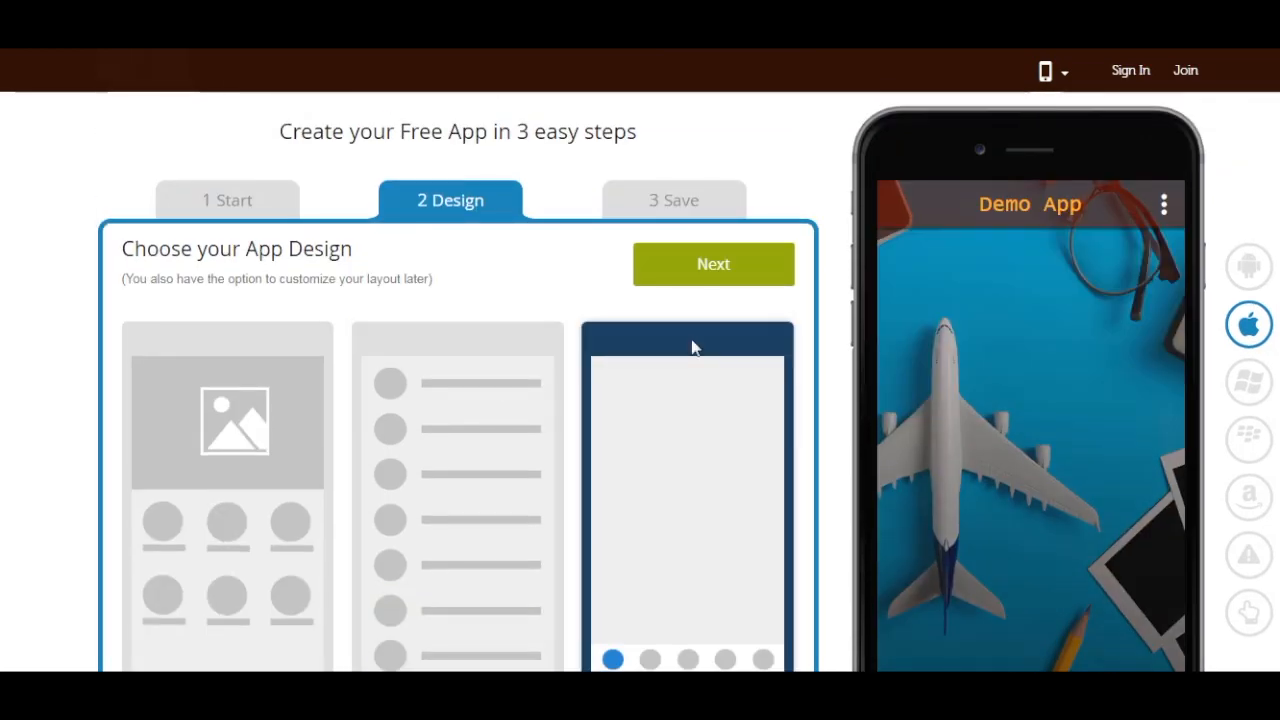
left_click(720, 268)
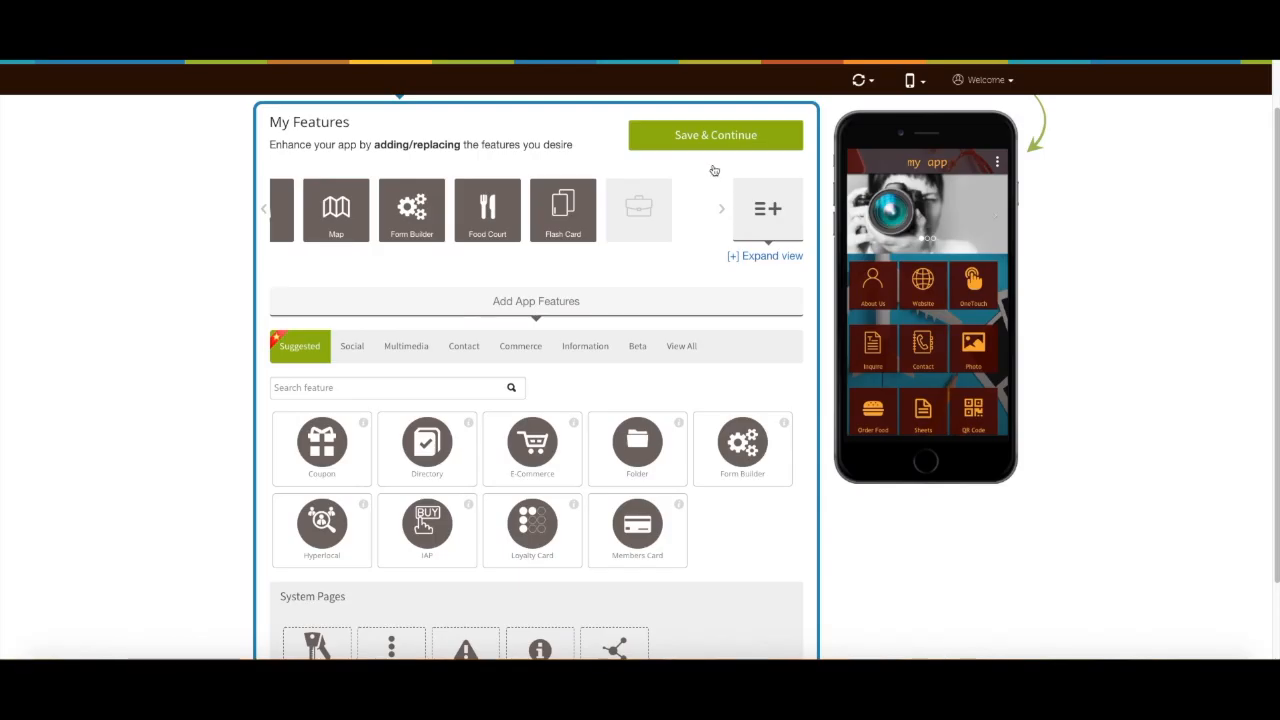
Search all app features for "forum" and add the Forum feature to the app.
scroll(690, 254, "down", 1)
left_click(678, 254)
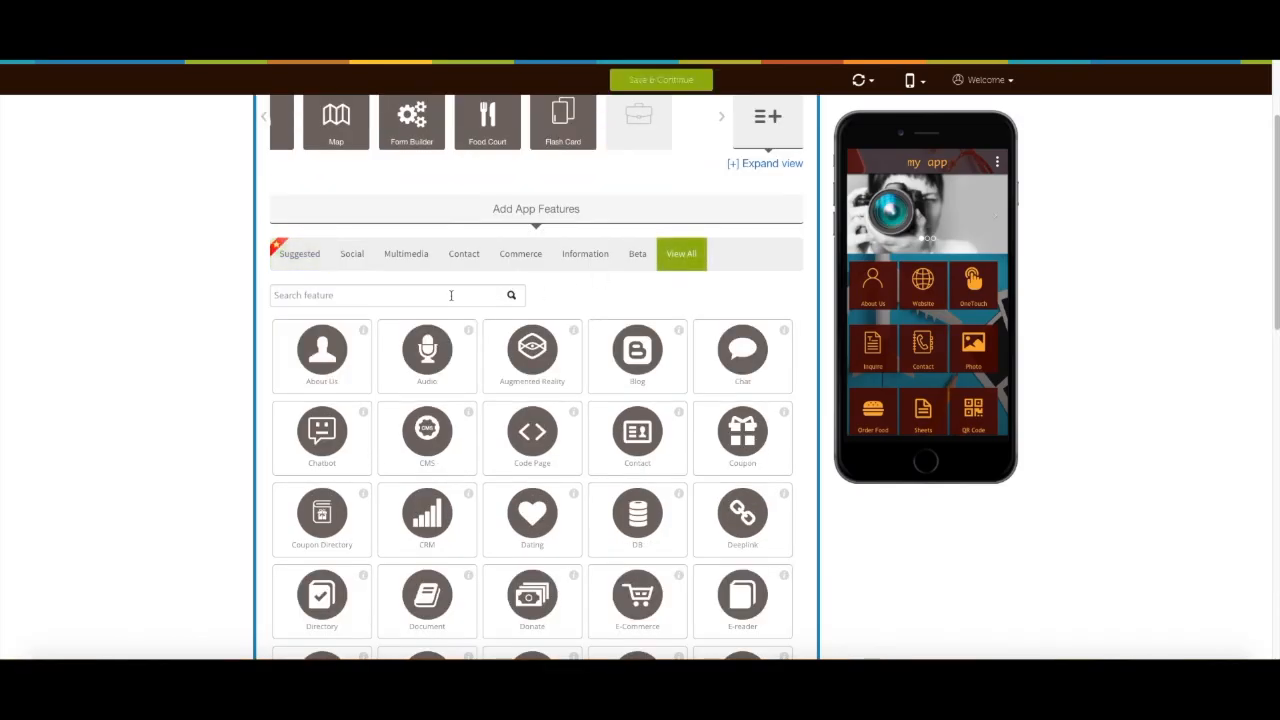
left_click(451, 295)
type("forum")
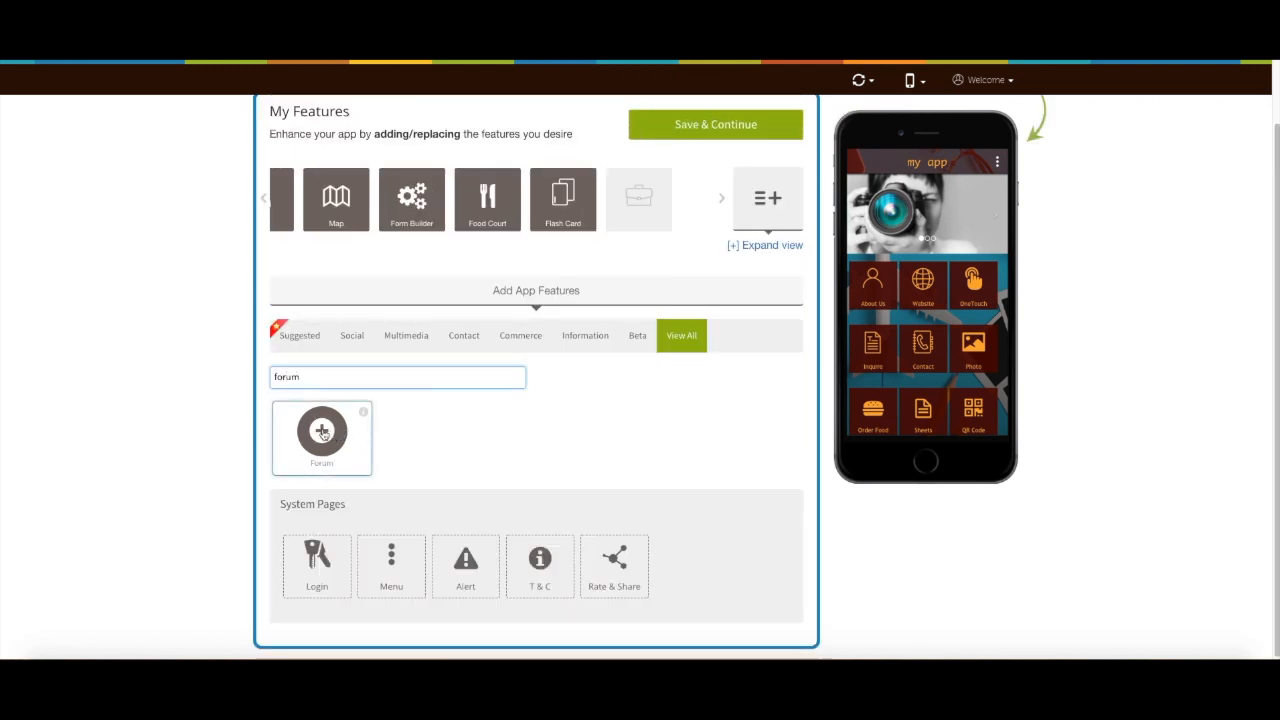
left_click(322, 431)
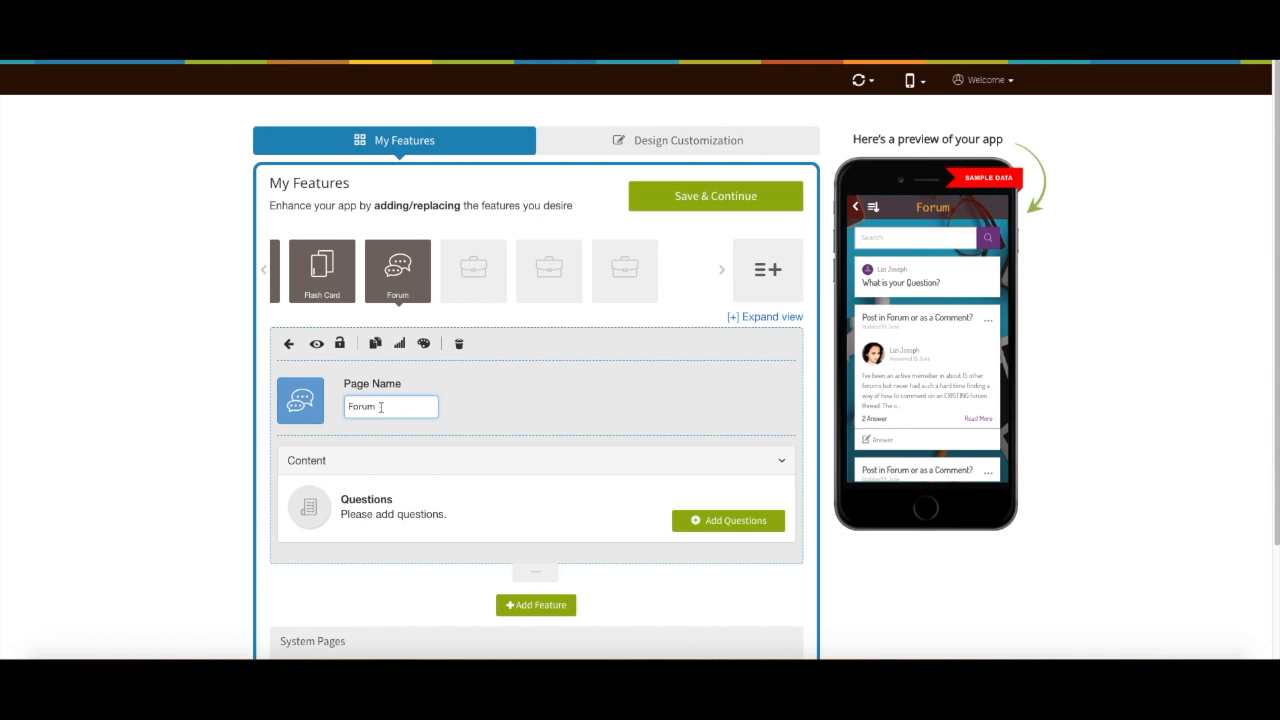
Examine the Forum page's icon choices: outline icons, ready-made images and custom icon upload.
left_click(304, 410)
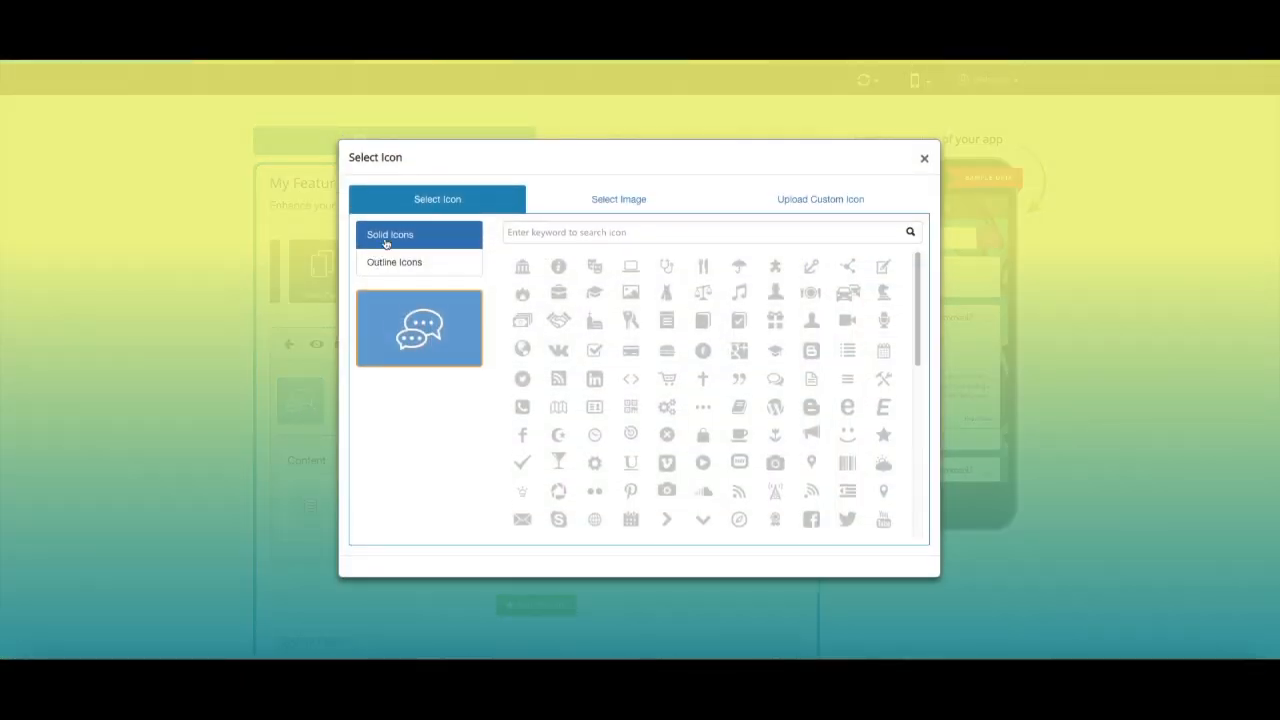
left_click(455, 272)
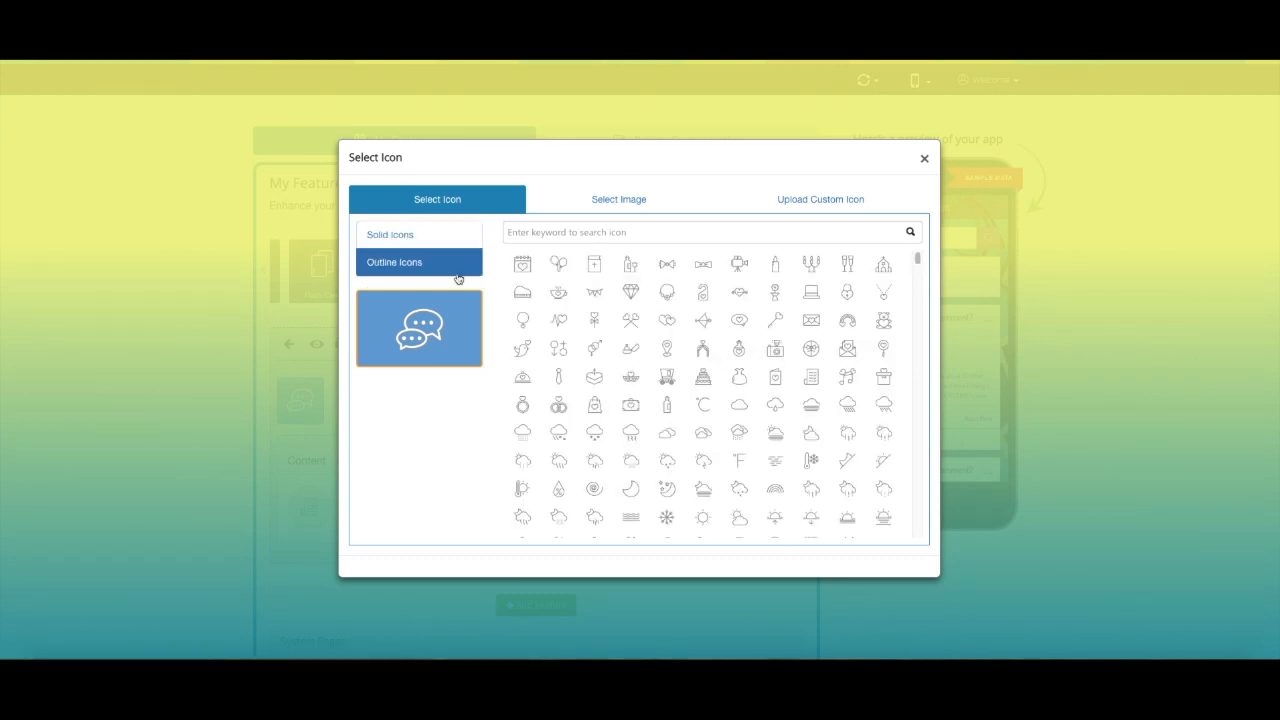
left_click(606, 199)
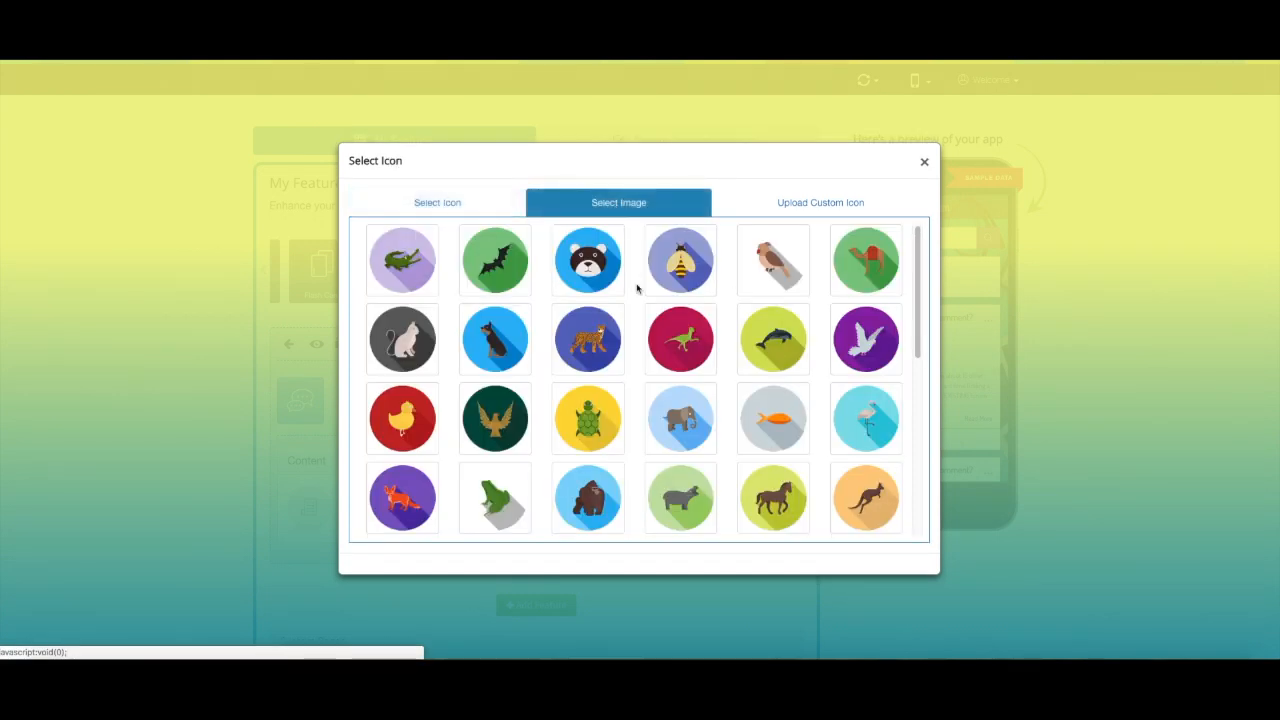
left_click(820, 210)
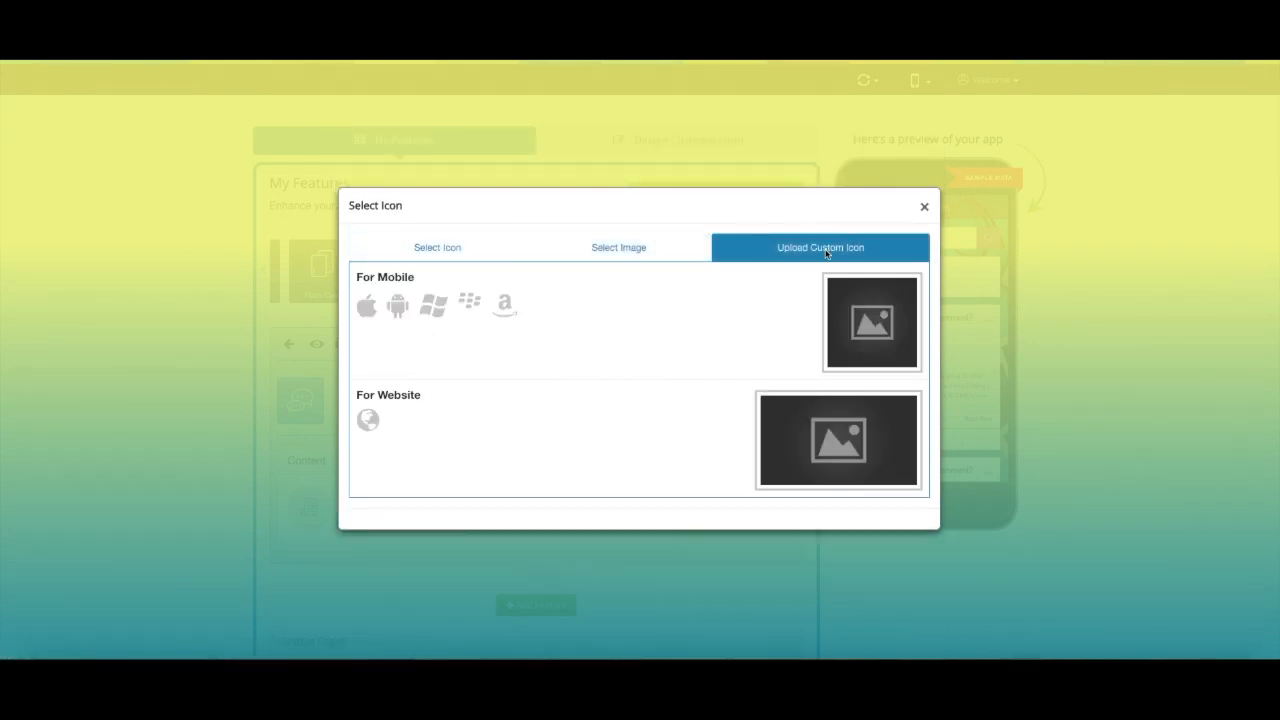
left_click(924, 206)
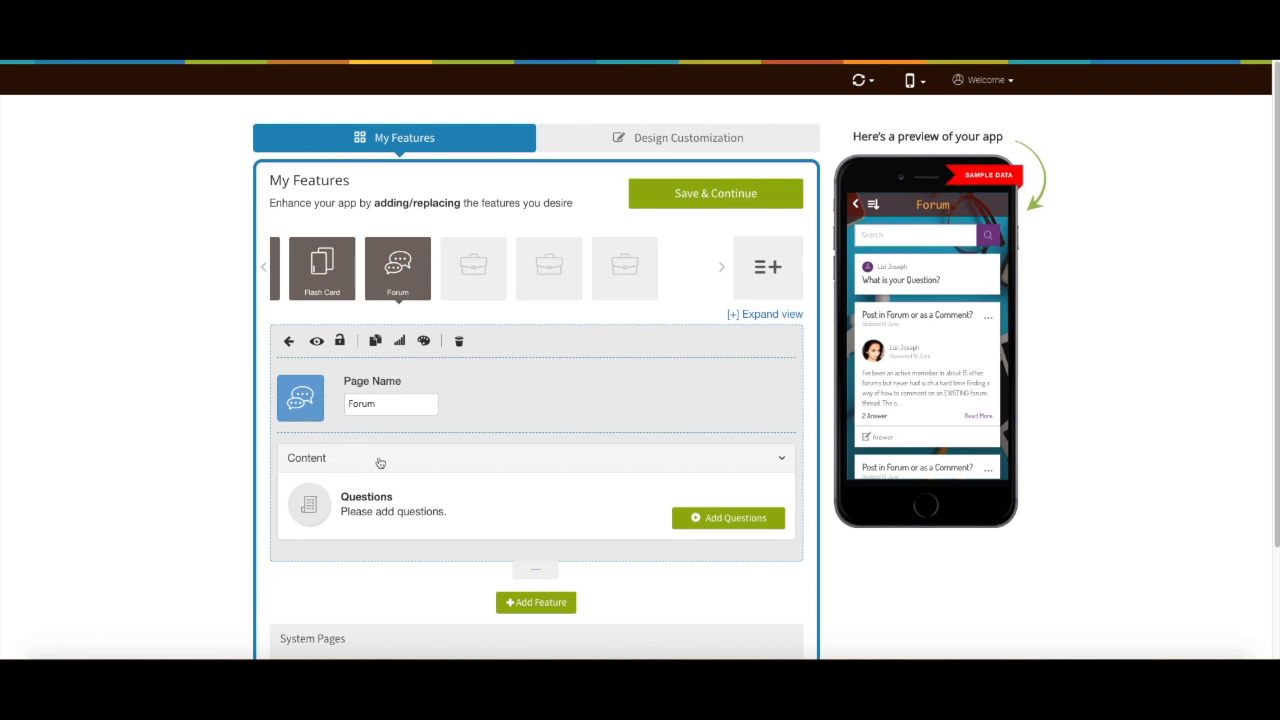
Add the forum question "What is an App?" in the Technology category, posted by Admin(Demo), and save it.
left_click(716, 519)
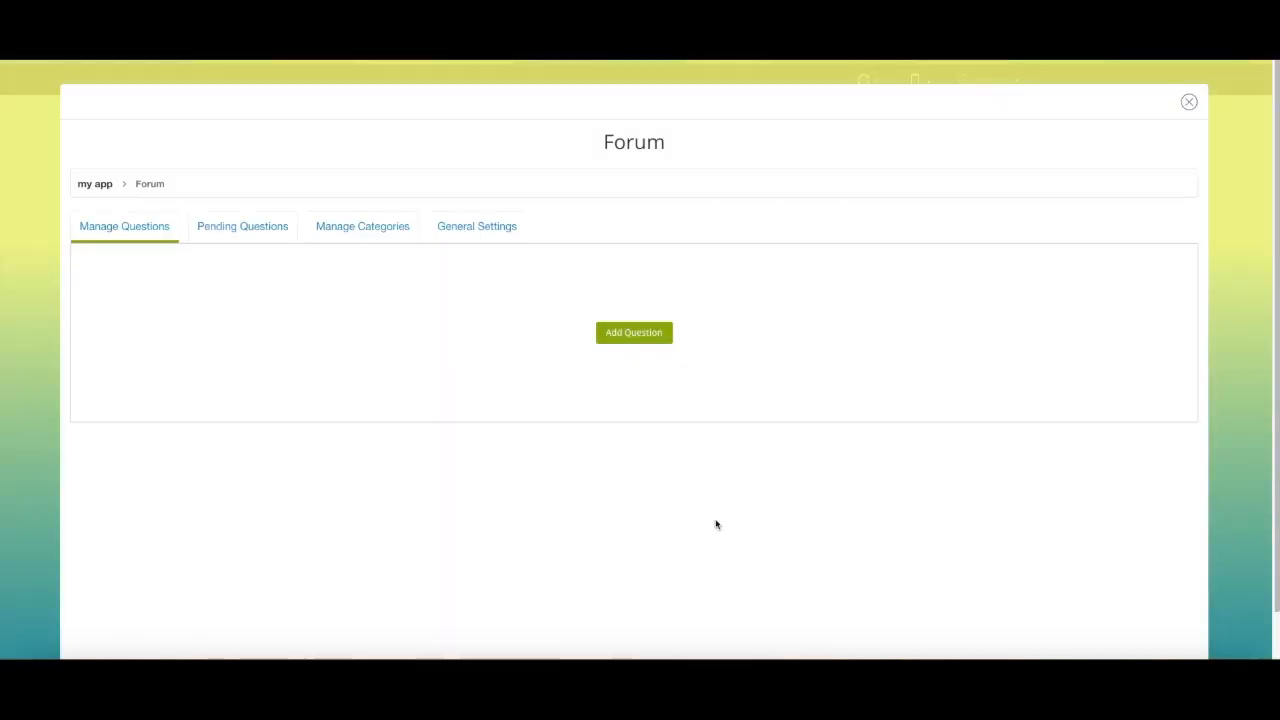
left_click(634, 334)
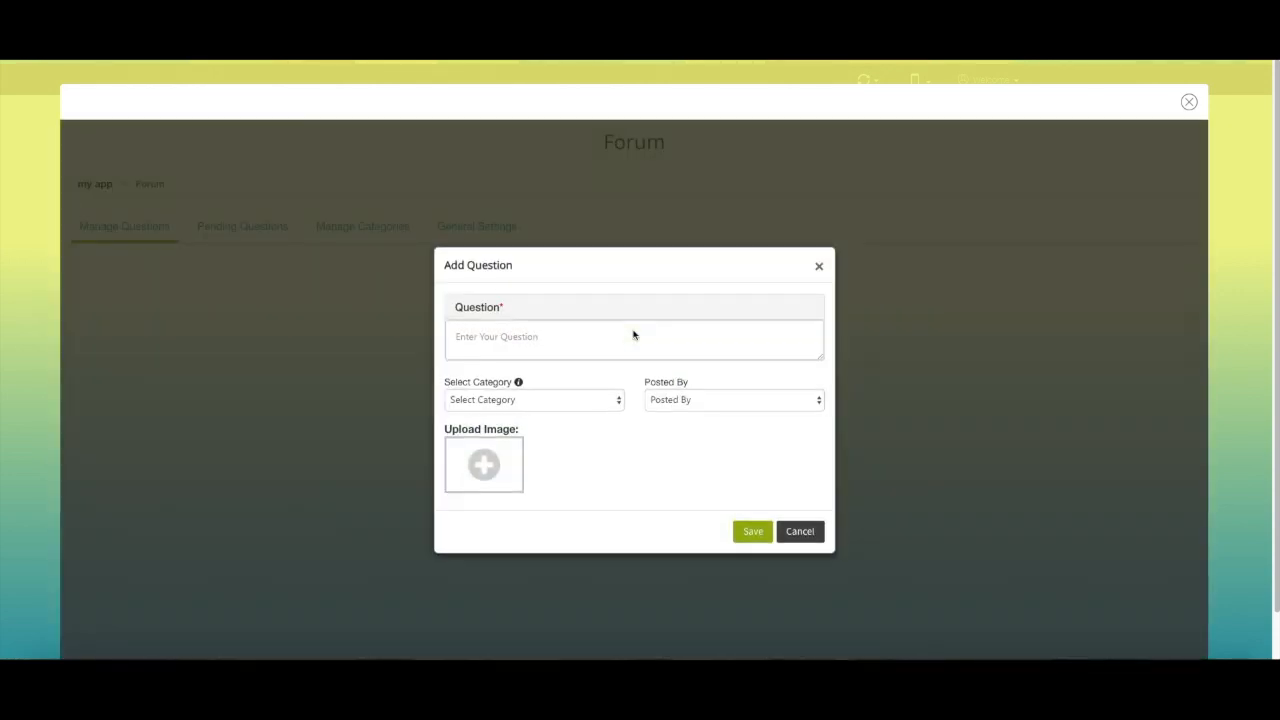
left_click(489, 335)
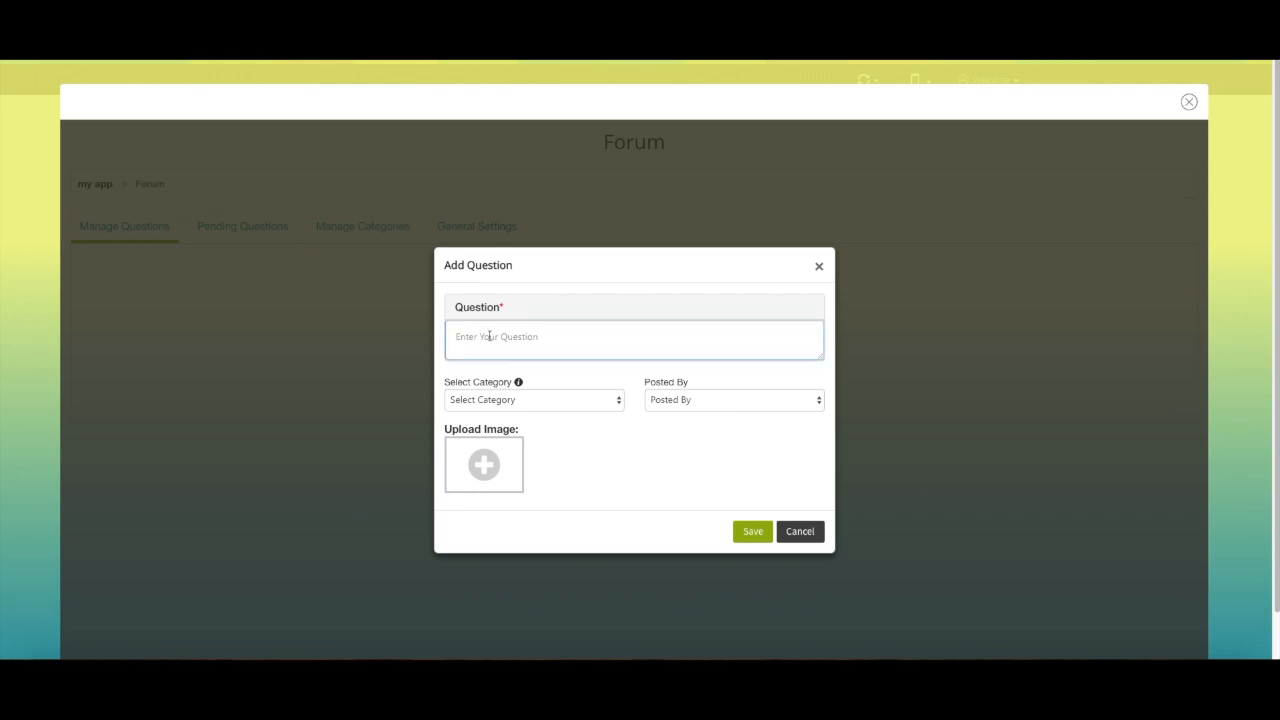
type("What is an App?")
left_click(617, 403)
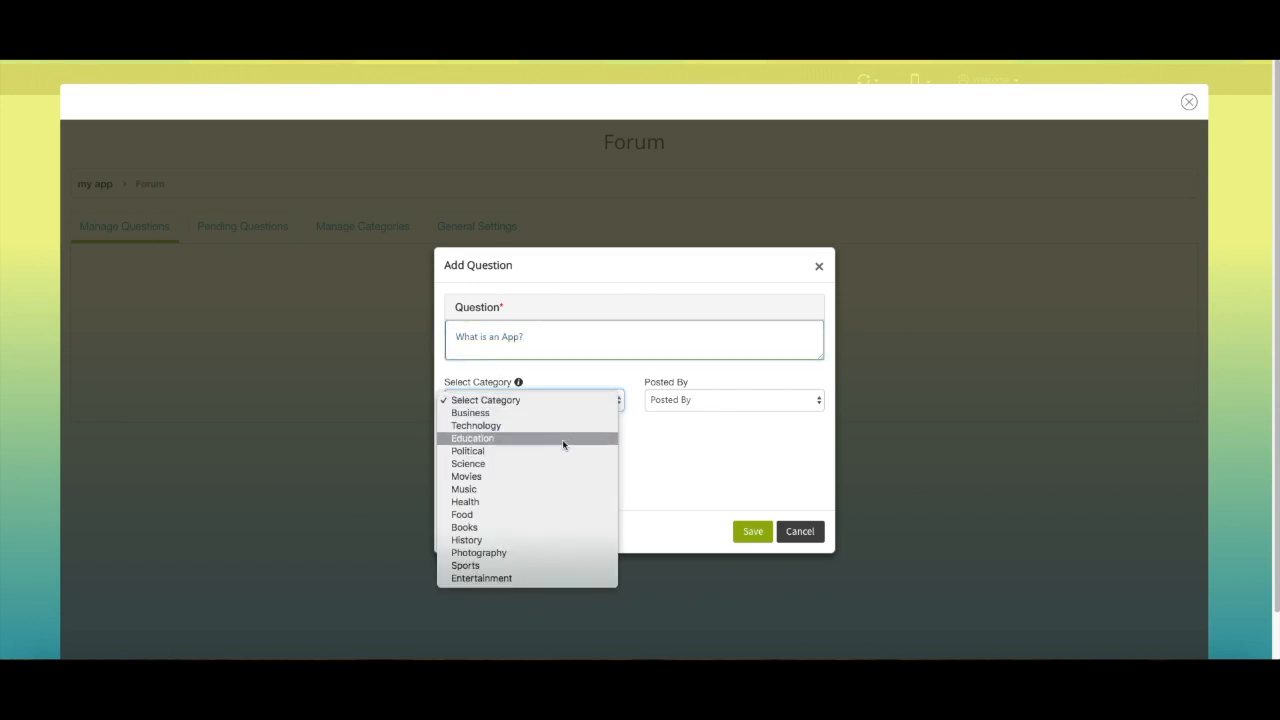
left_click(476, 426)
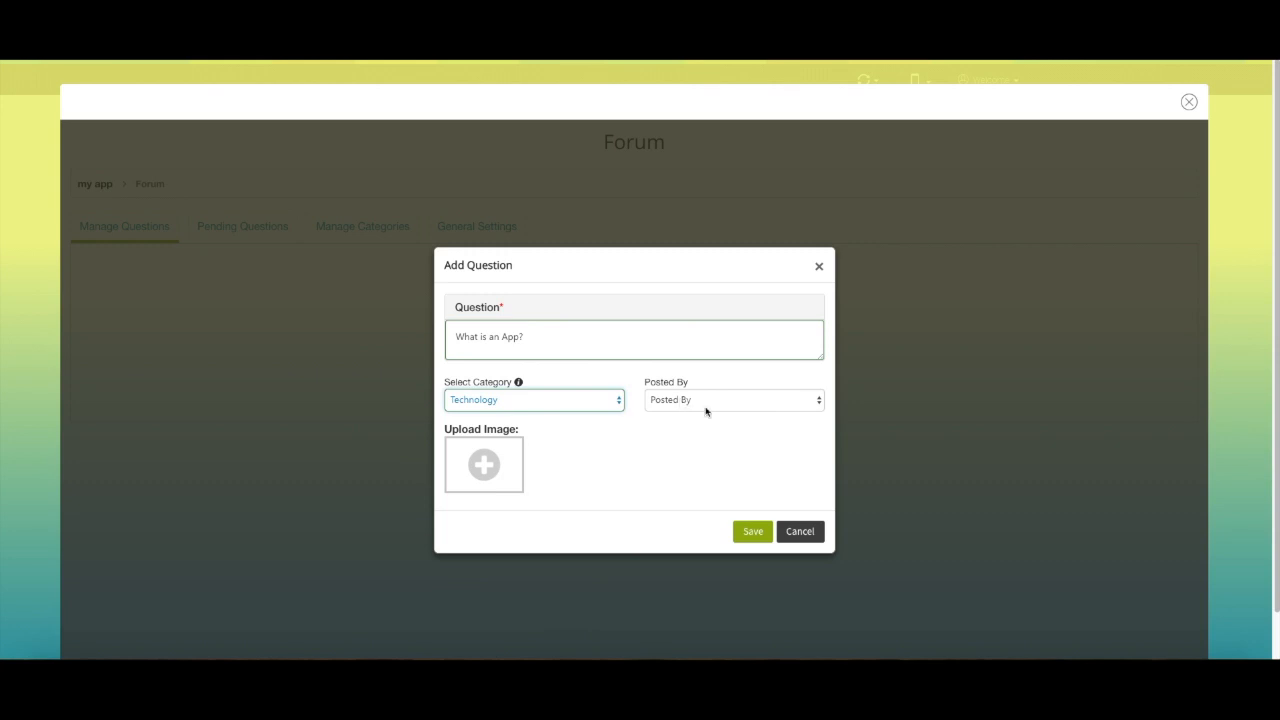
left_click(821, 402)
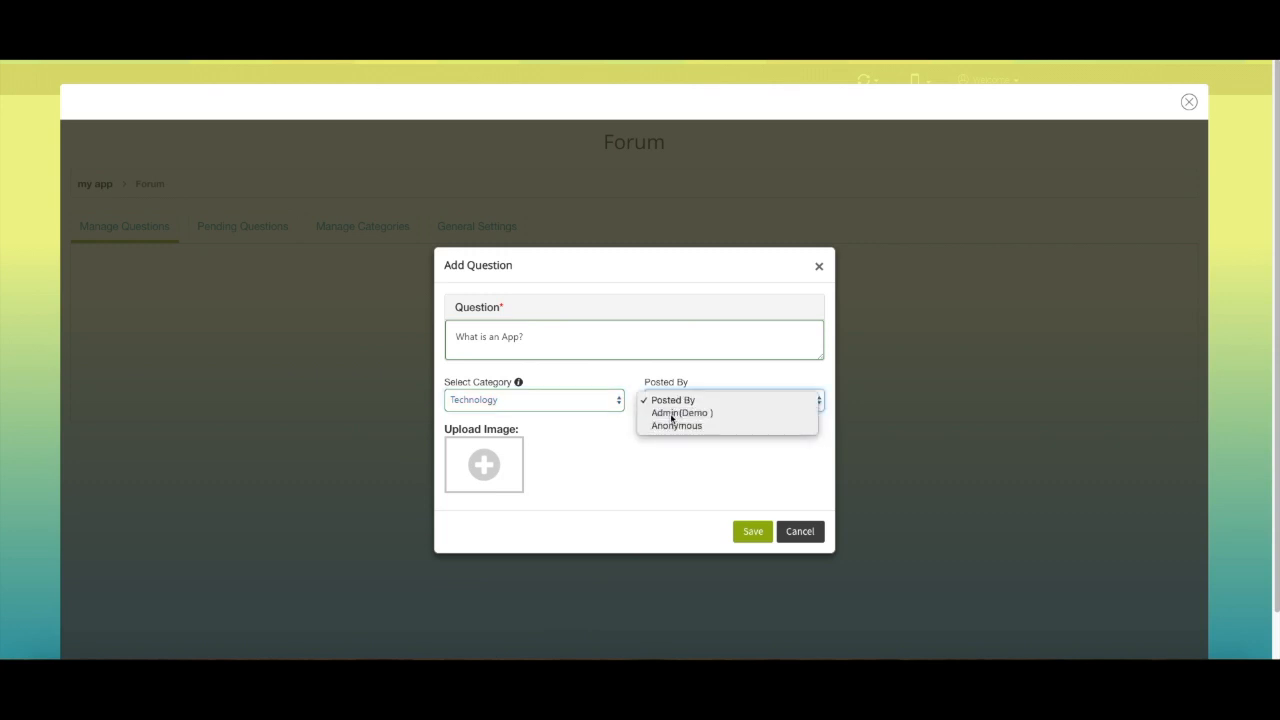
left_click(675, 416)
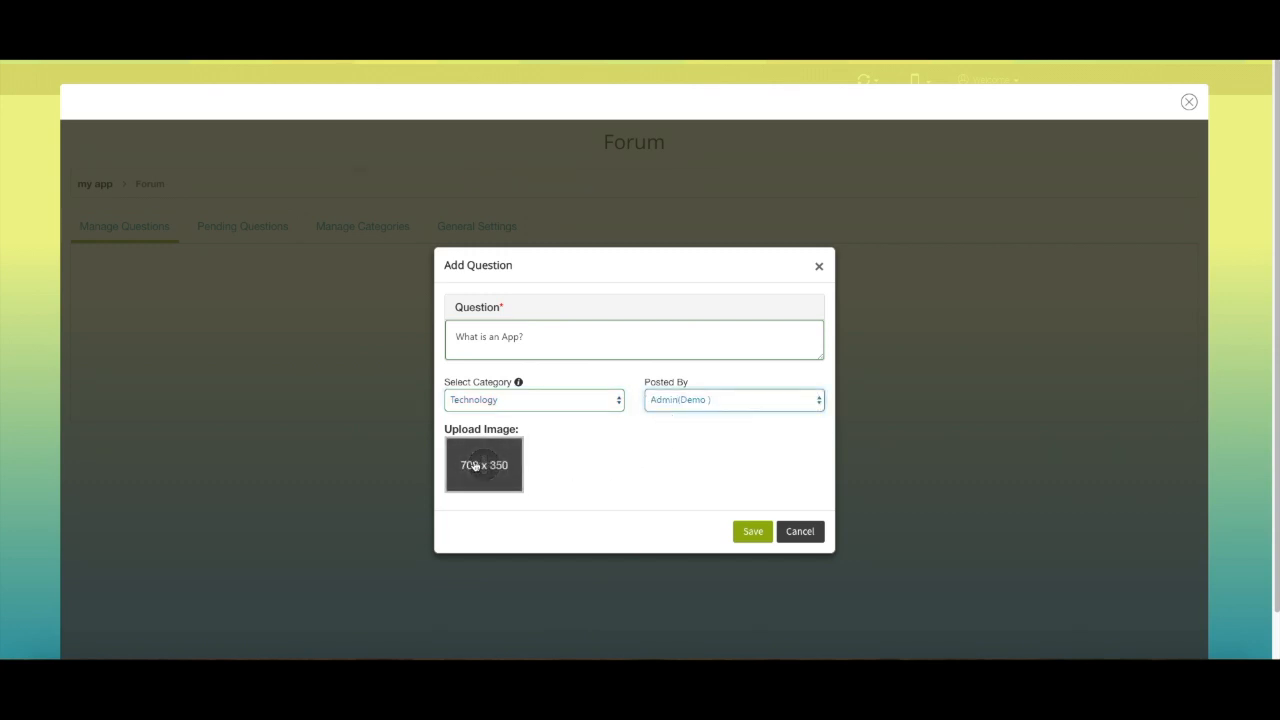
left_click(748, 533)
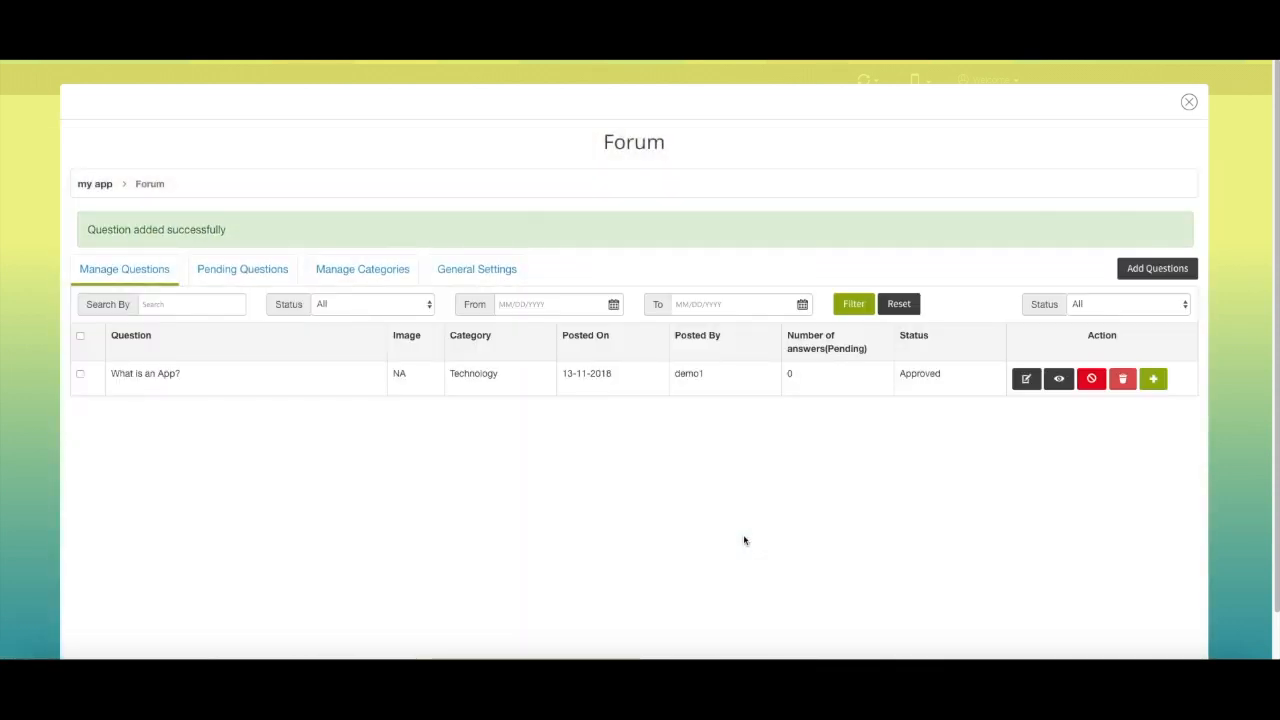
Set the question list's filter criteria to Active status with both the From and To dates at 11/13/2018.
left_click(181, 308)
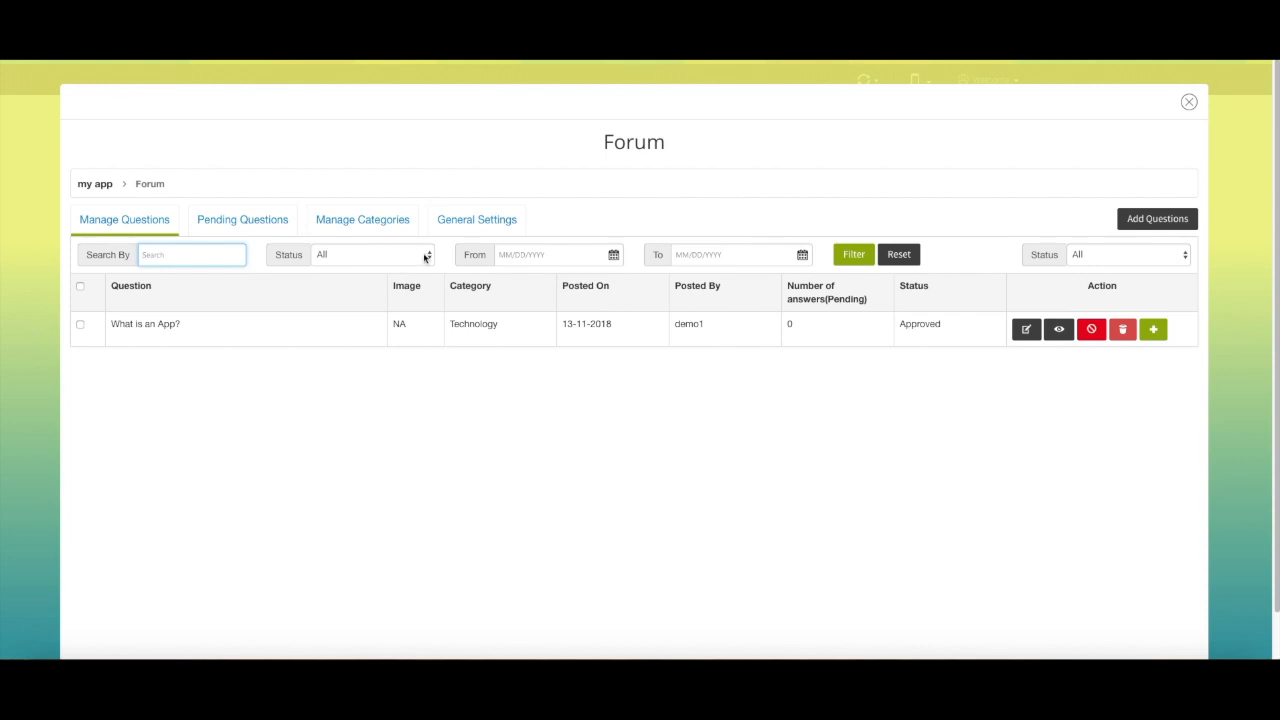
left_click(429, 256)
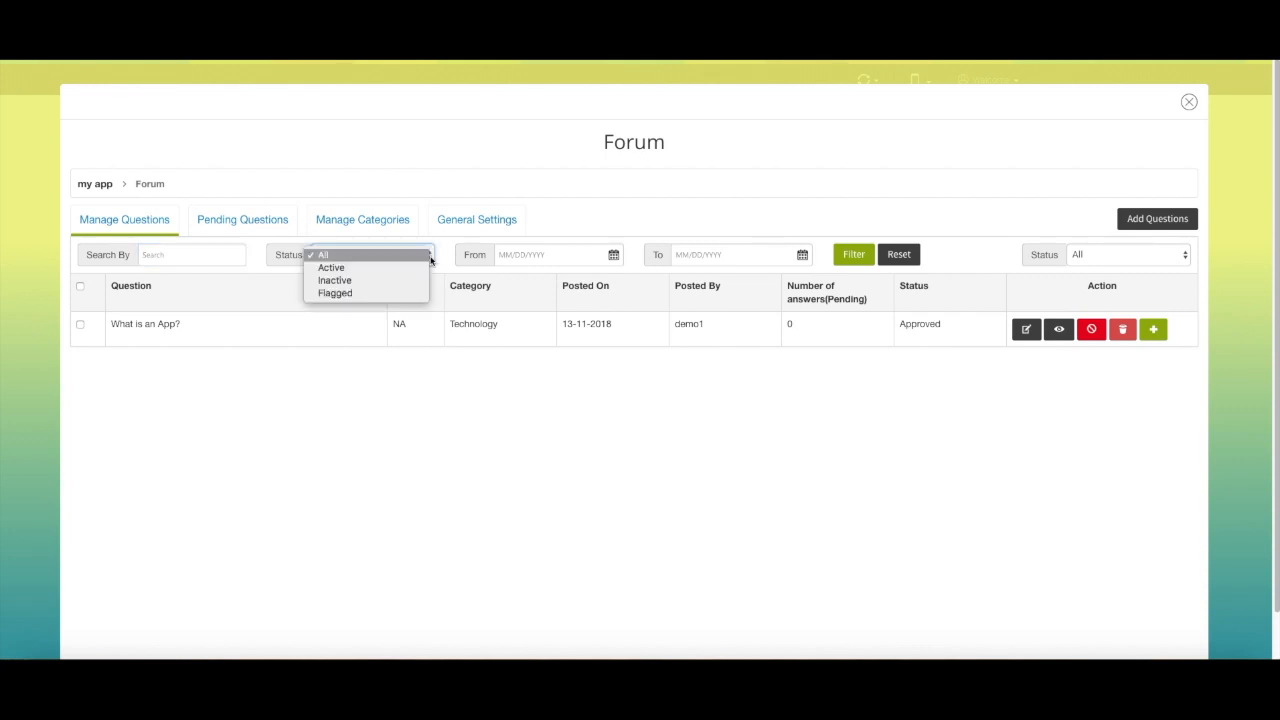
left_click(340, 268)
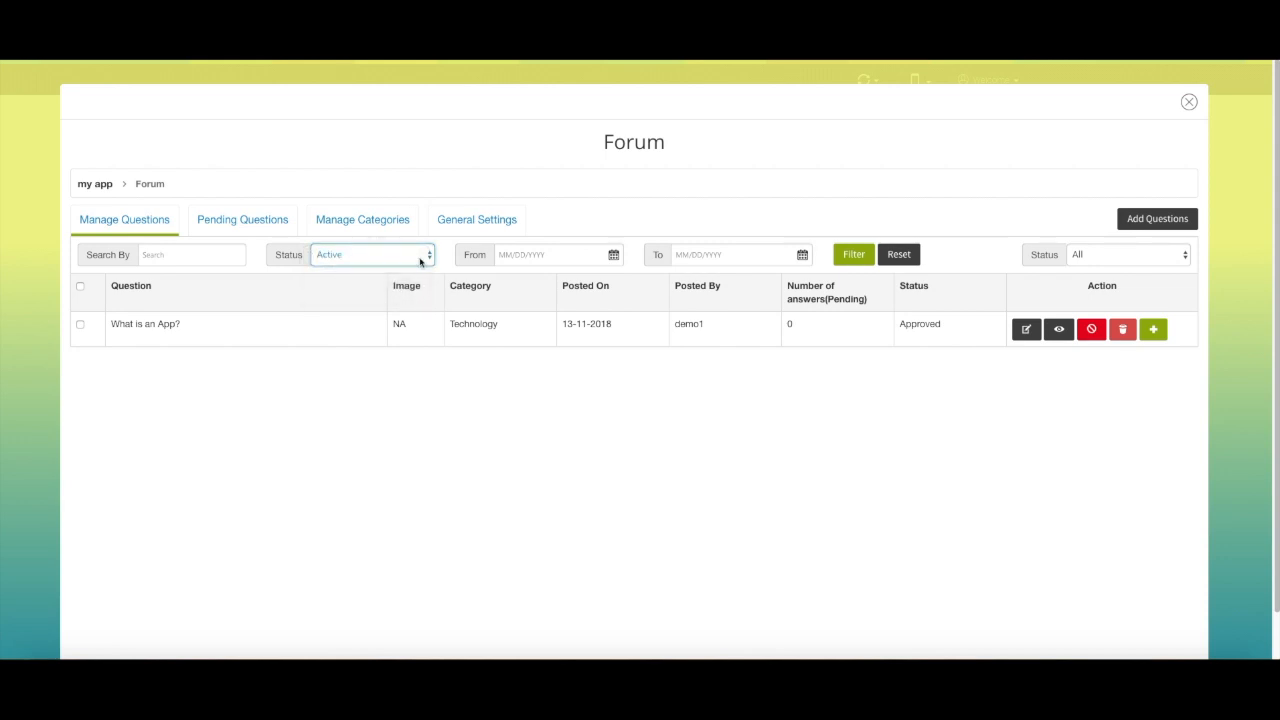
left_click(500, 254)
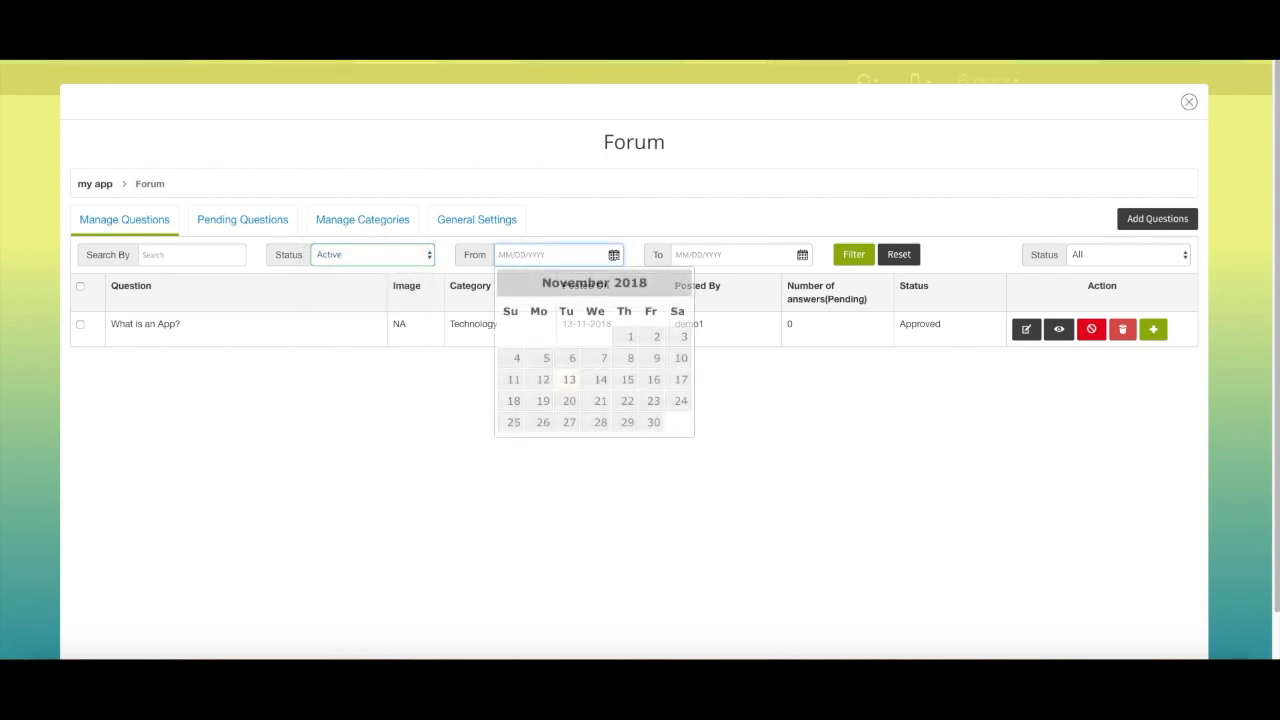
left_click(577, 384)
left_click(720, 254)
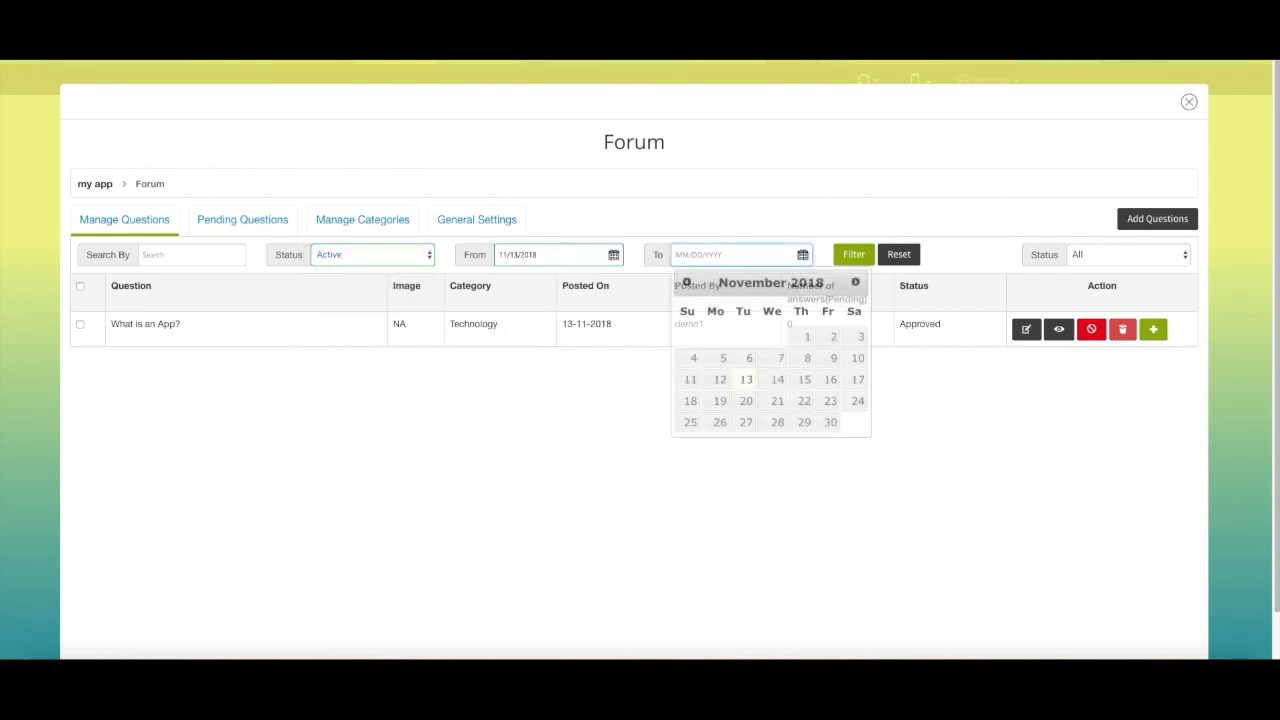
left_click(747, 381)
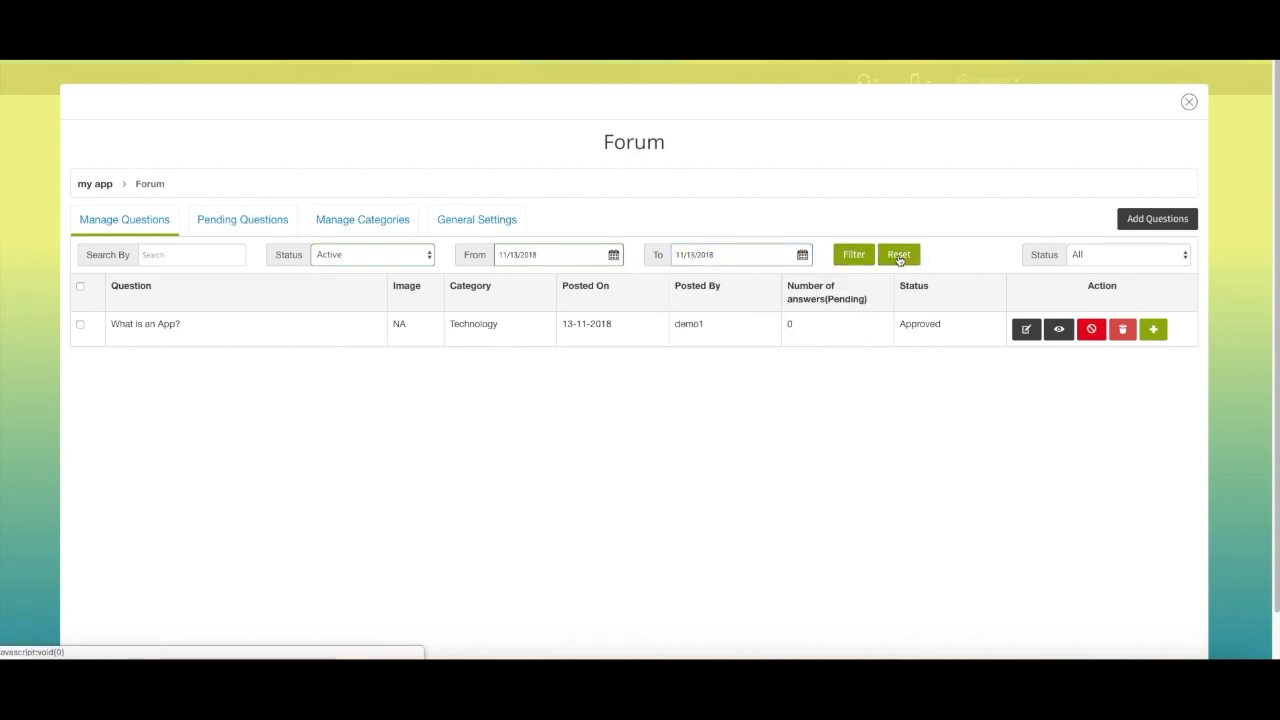
left_click(1187, 259)
left_click(1187, 259)
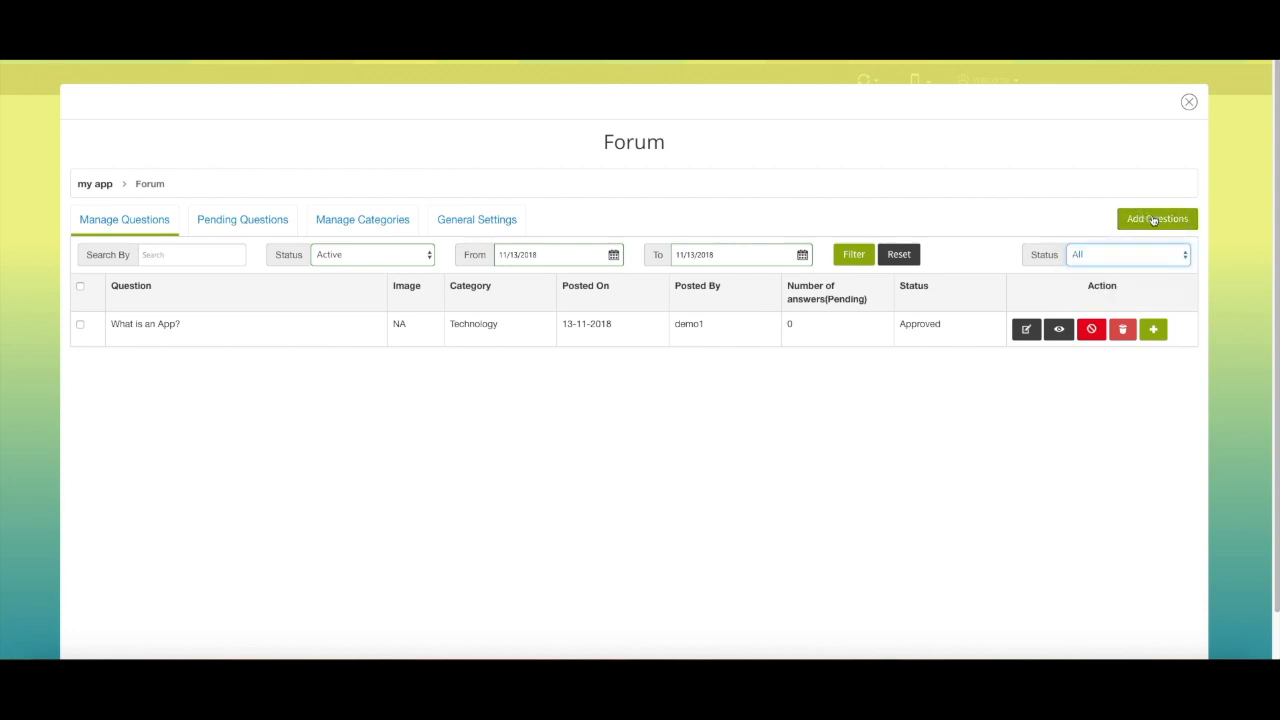
Open another new-question form, check its category and posted-by choices, and submit the form without filling it in.
left_click(1154, 220)
left_click(620, 401)
left_click(620, 401)
left_click(818, 402)
left_click(818, 402)
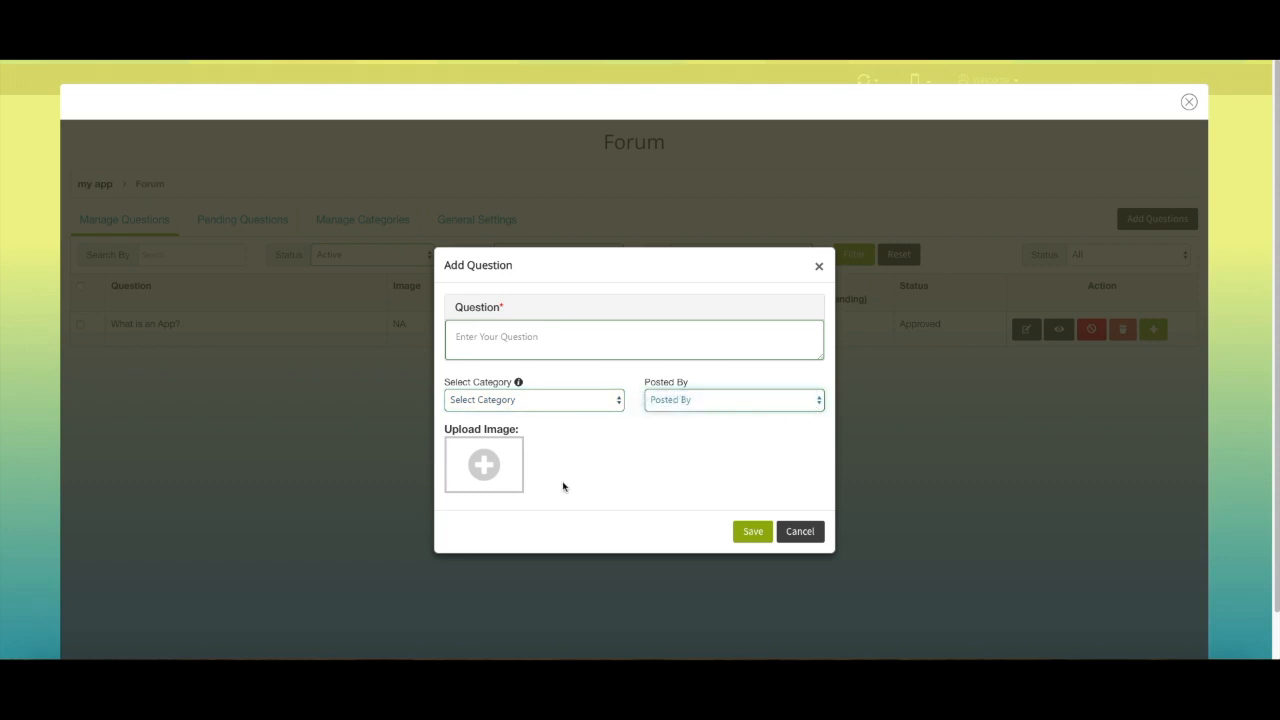
left_click(754, 533)
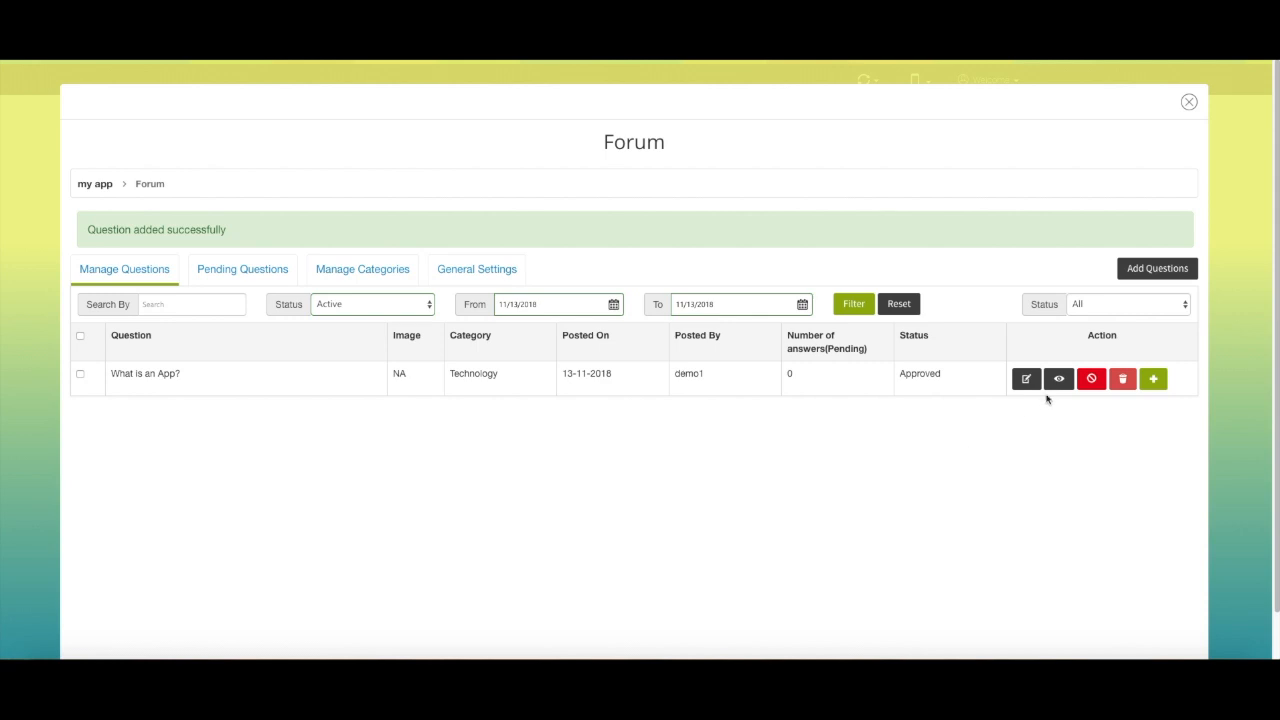
View the question "What is an App?" and save a pasted answer to it explaining what an app is, without an image.
left_click(1060, 380)
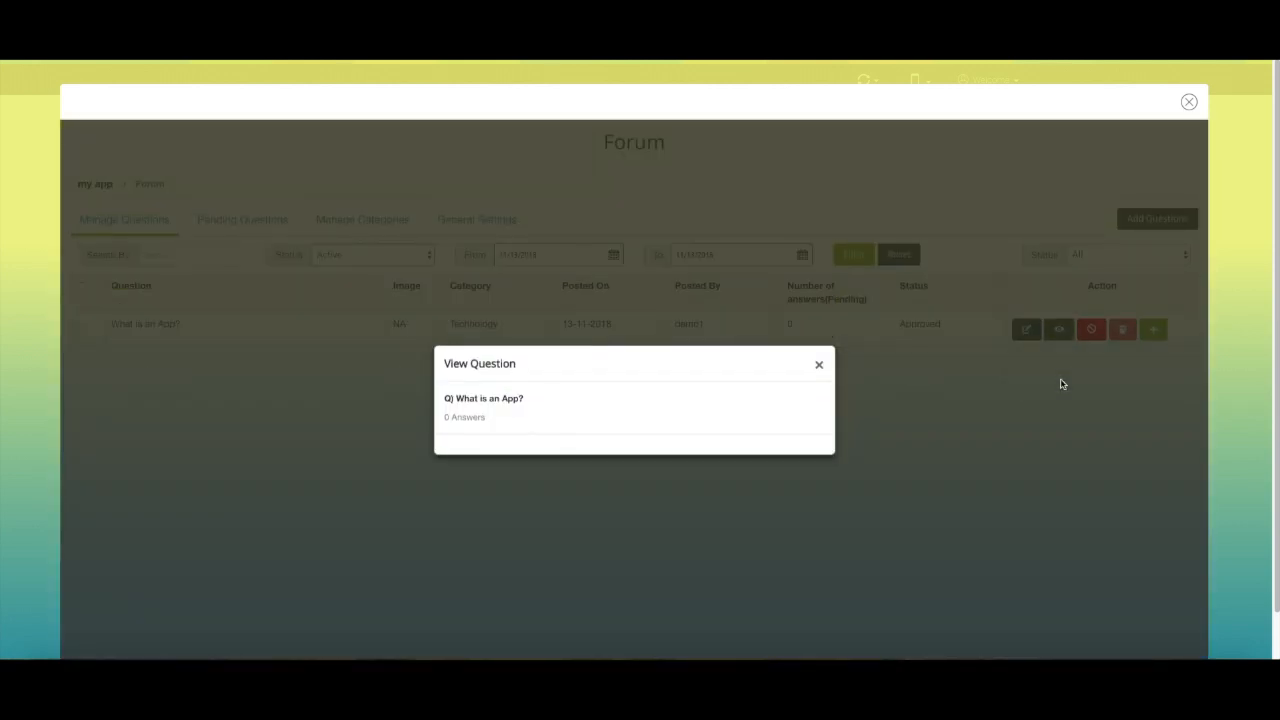
left_click(820, 366)
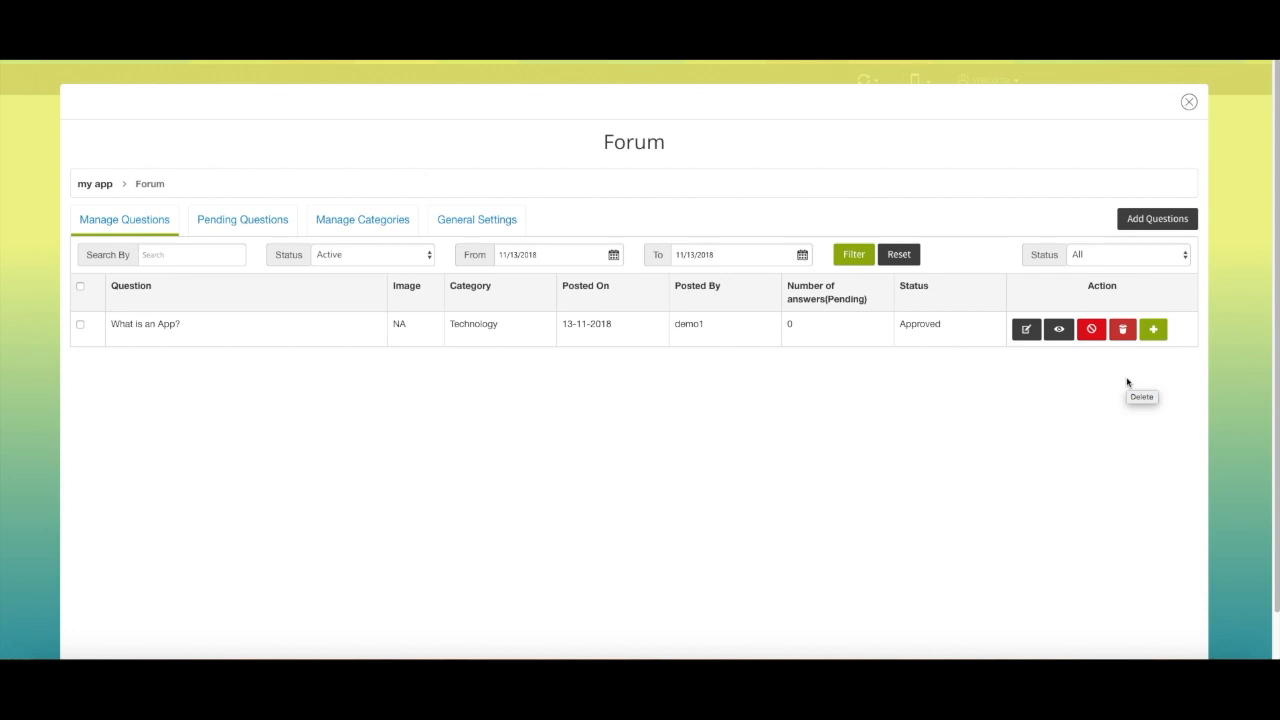
left_click(1153, 329)
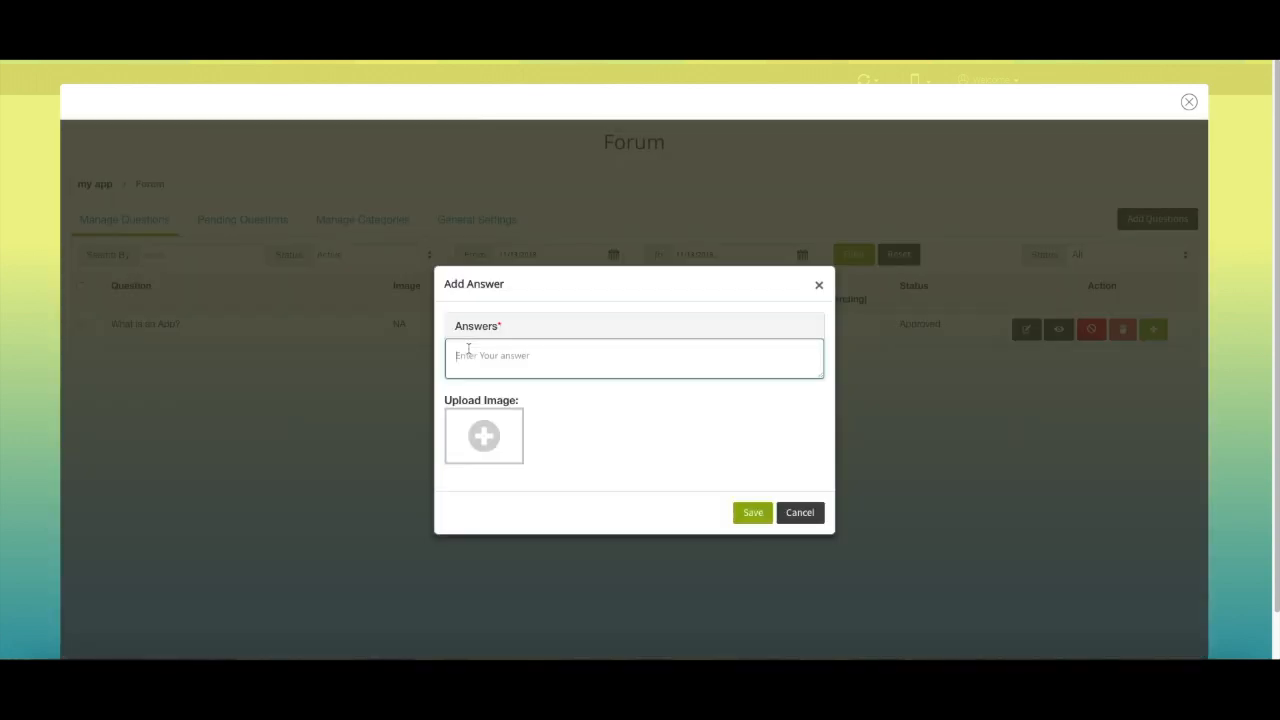
key("ctrl+v")
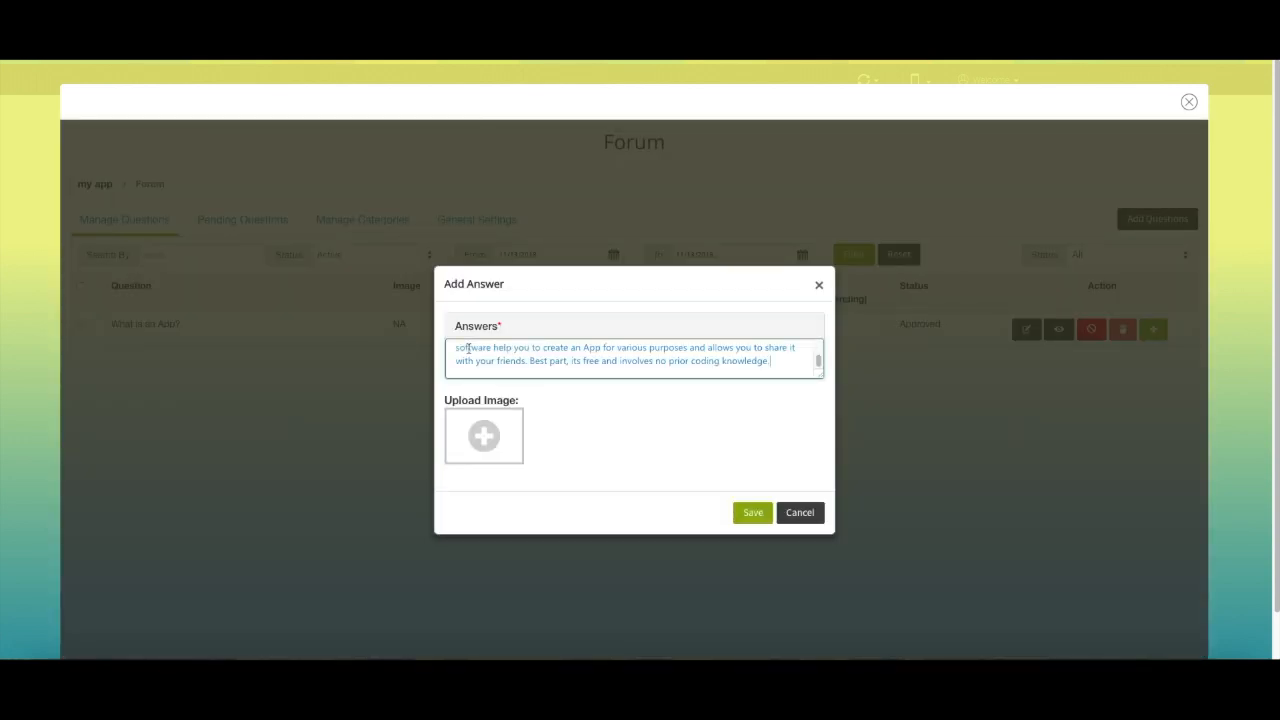
left_click(752, 513)
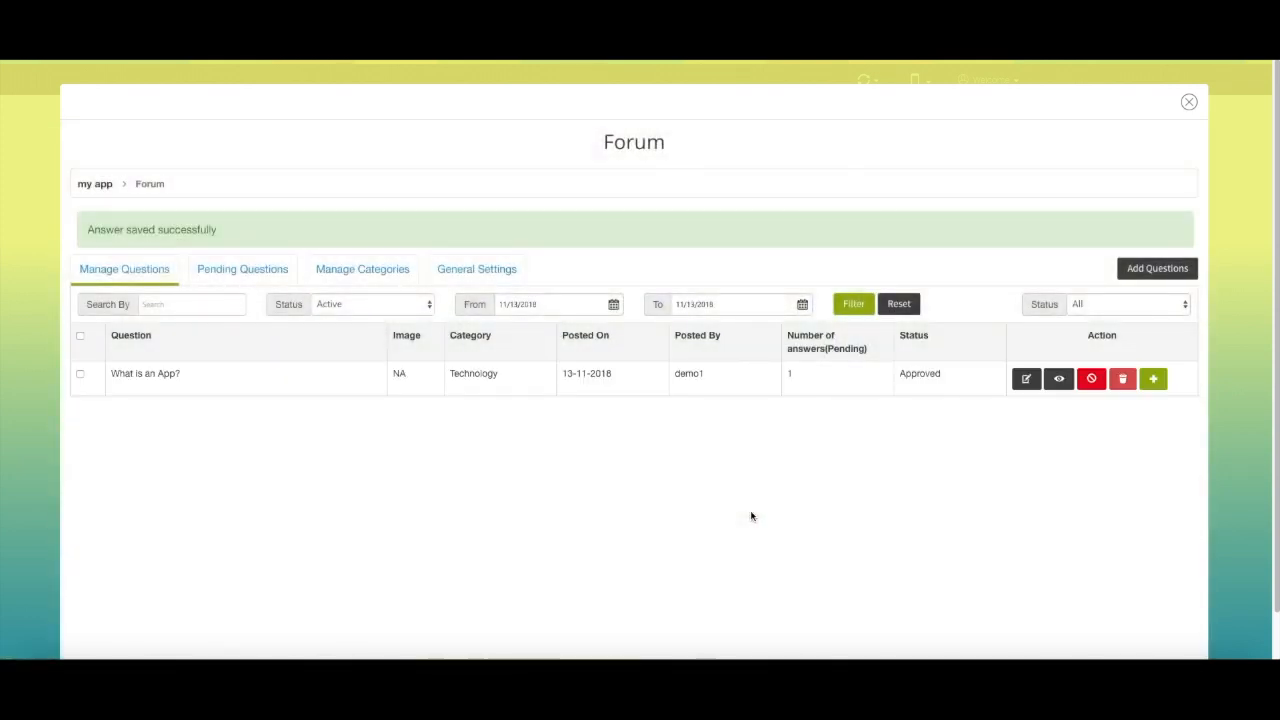
Check the pending questions and add a forum category named "admin" to the category list.
left_click(246, 272)
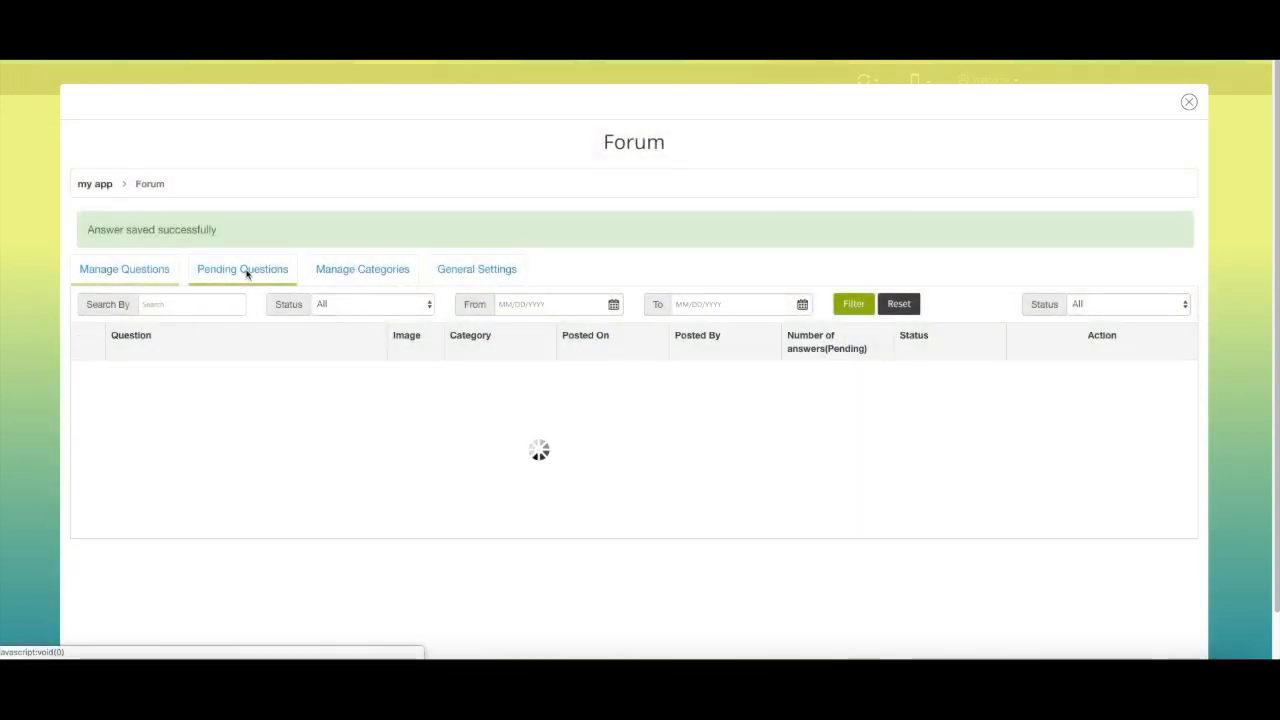
left_click(350, 223)
left_click(1022, 285)
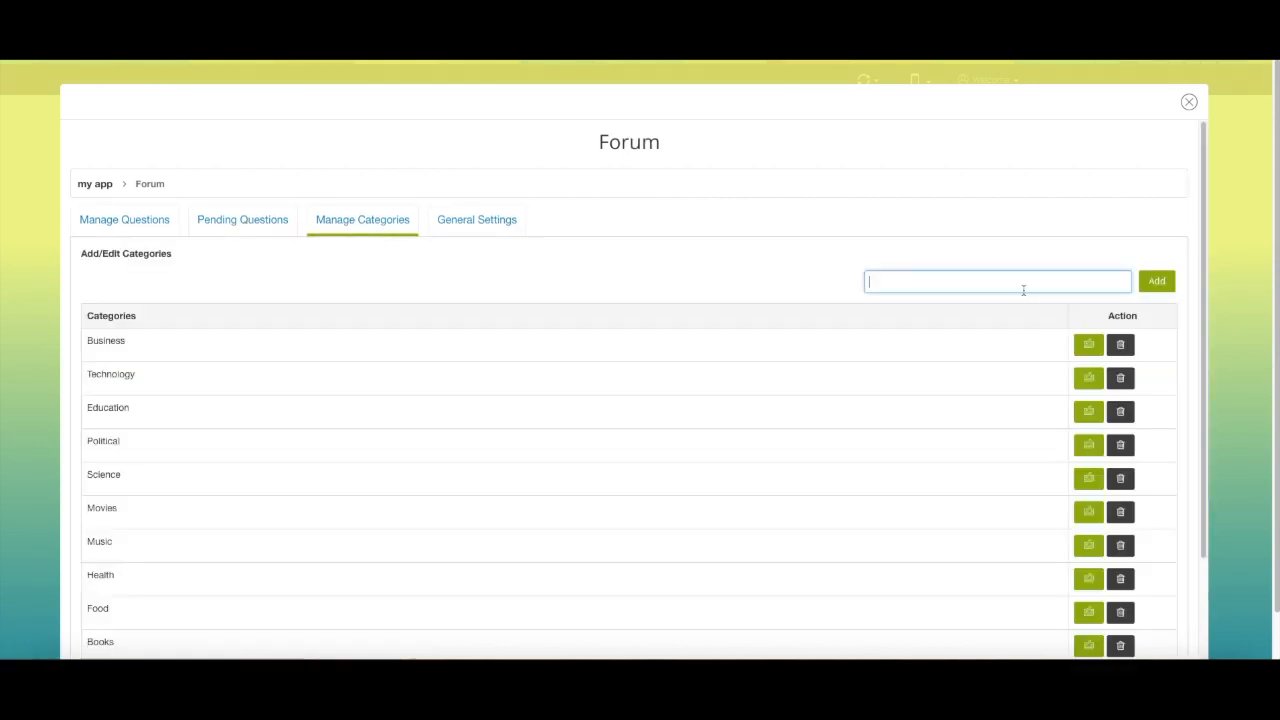
type("admin")
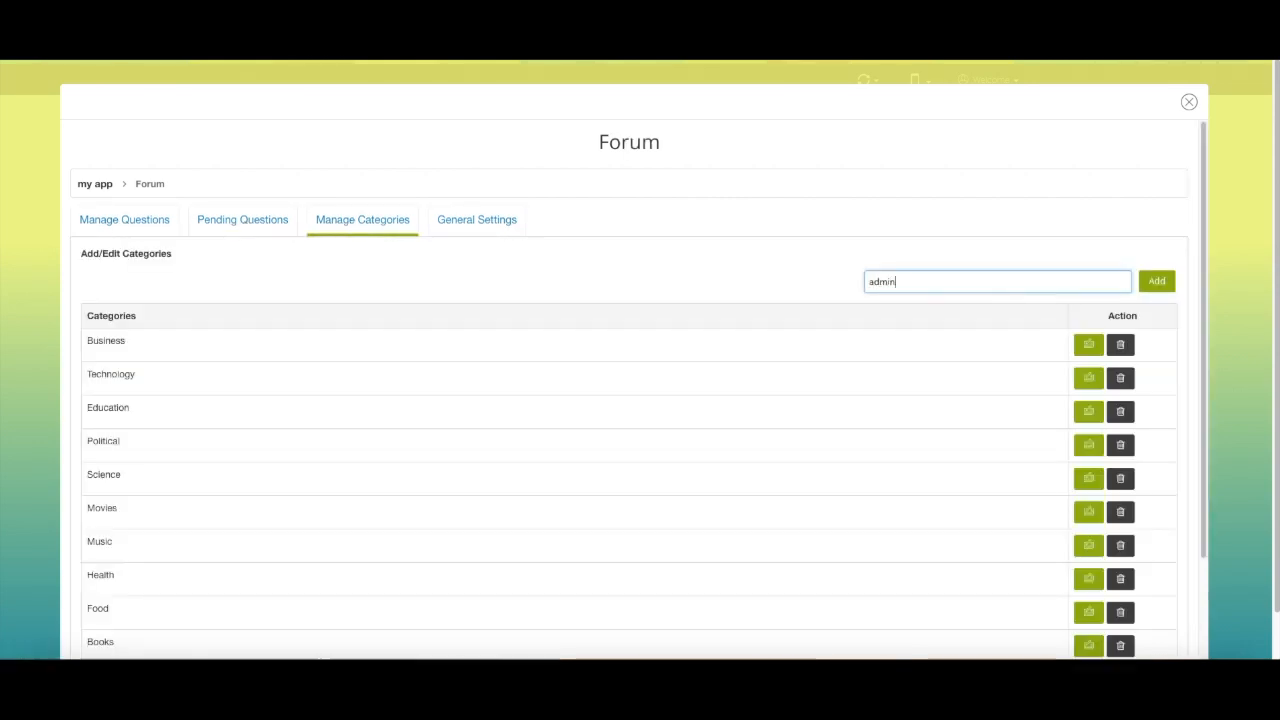
left_click(1157, 282)
scroll(1100, 275, "down", 1)
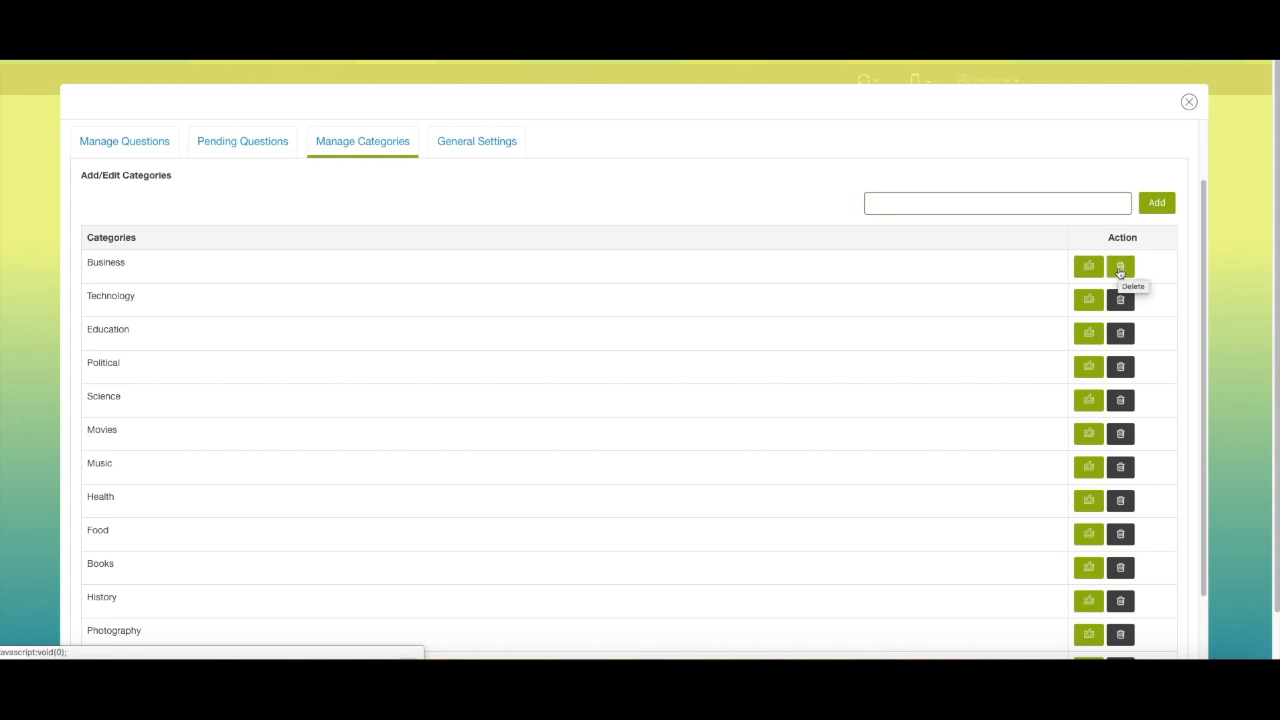
scroll(586, 203, "up", 2)
In the forum's configuration settings, switch Allow users to add questions and Allow Anonymous Posts off and back on.
left_click(491, 178)
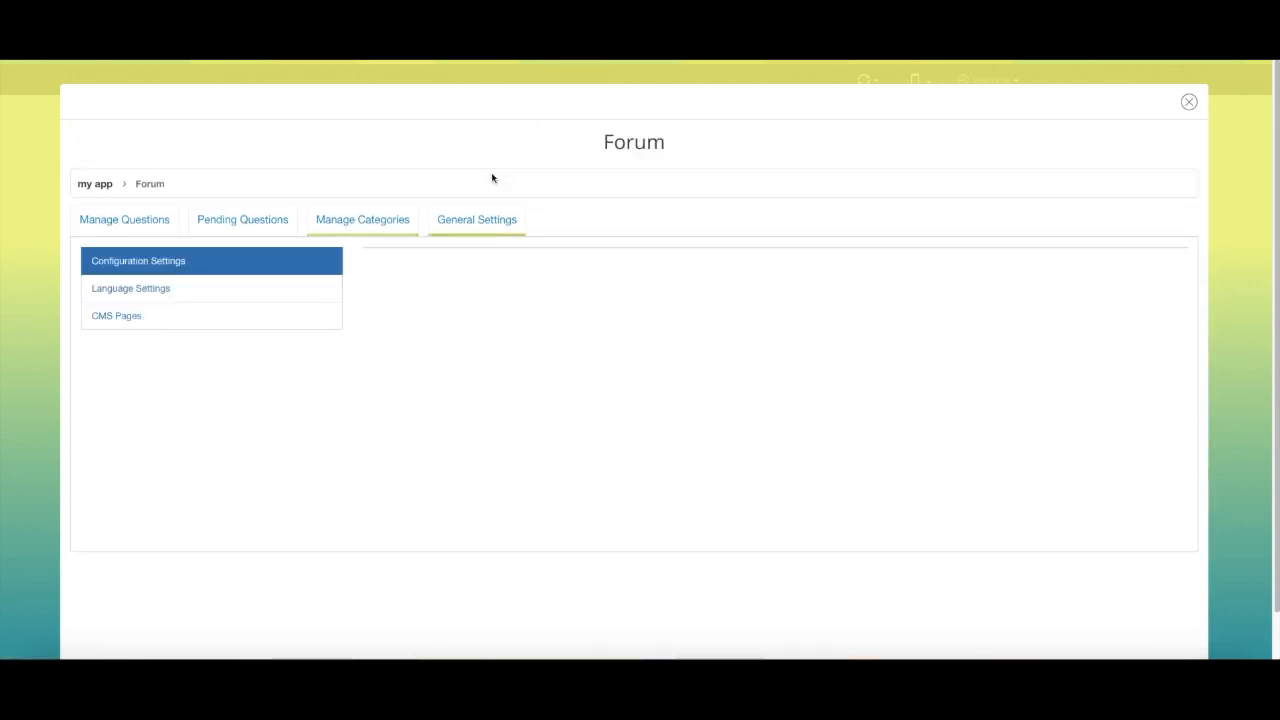
left_click(182, 266)
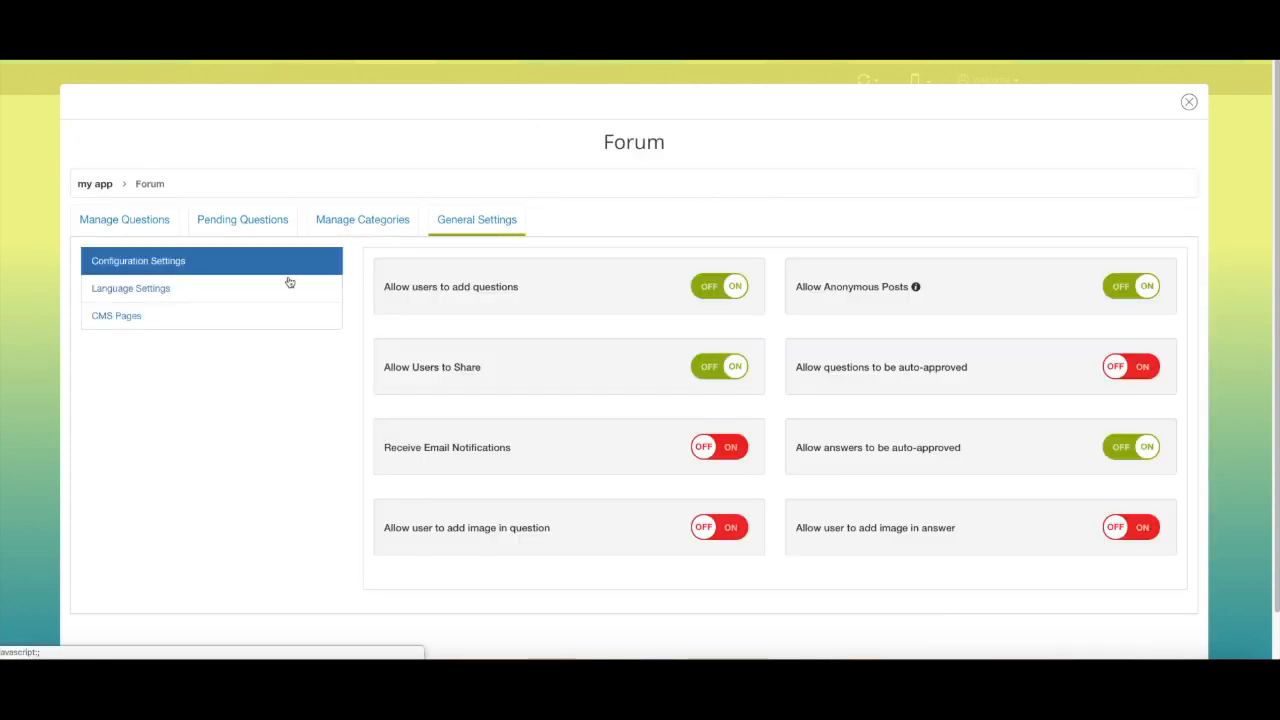
left_click(710, 290)
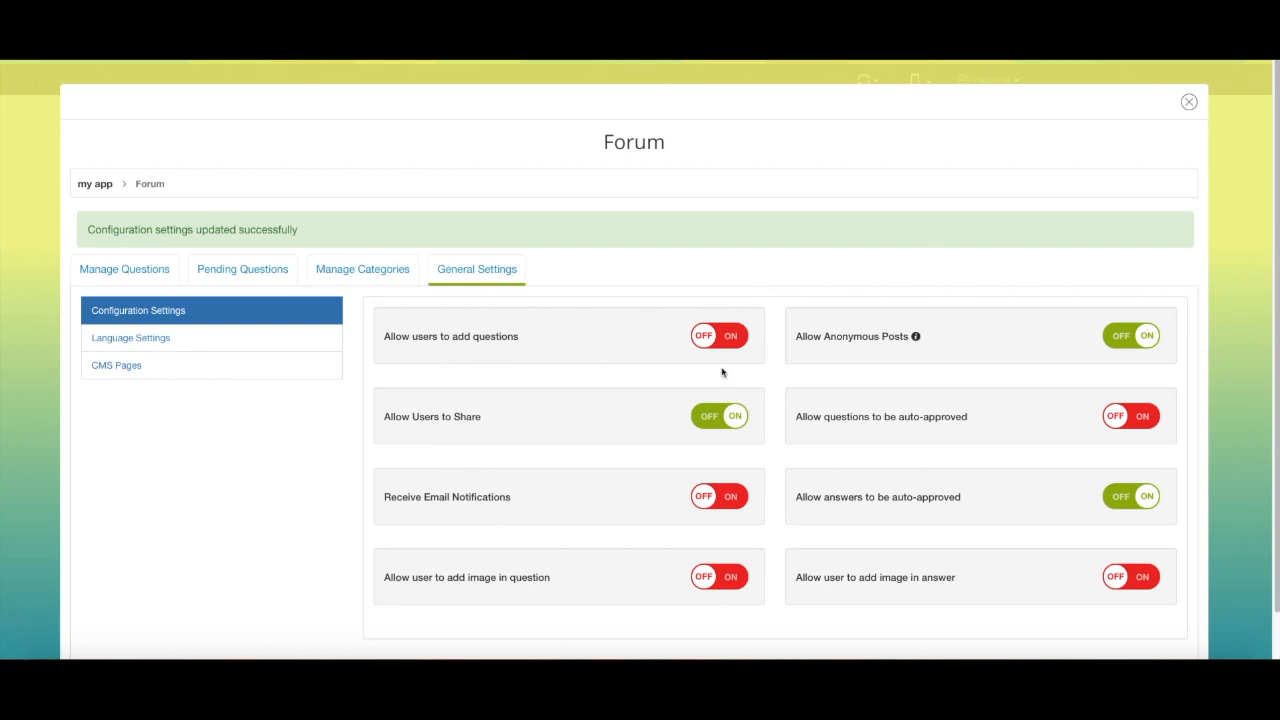
left_click(735, 345)
left_click(1148, 340)
left_click(1148, 338)
Review the forum's language labels, save the CMS page settings with blank Terms and Conditions and Privacy Policy, and close the forum manager.
left_click(148, 243)
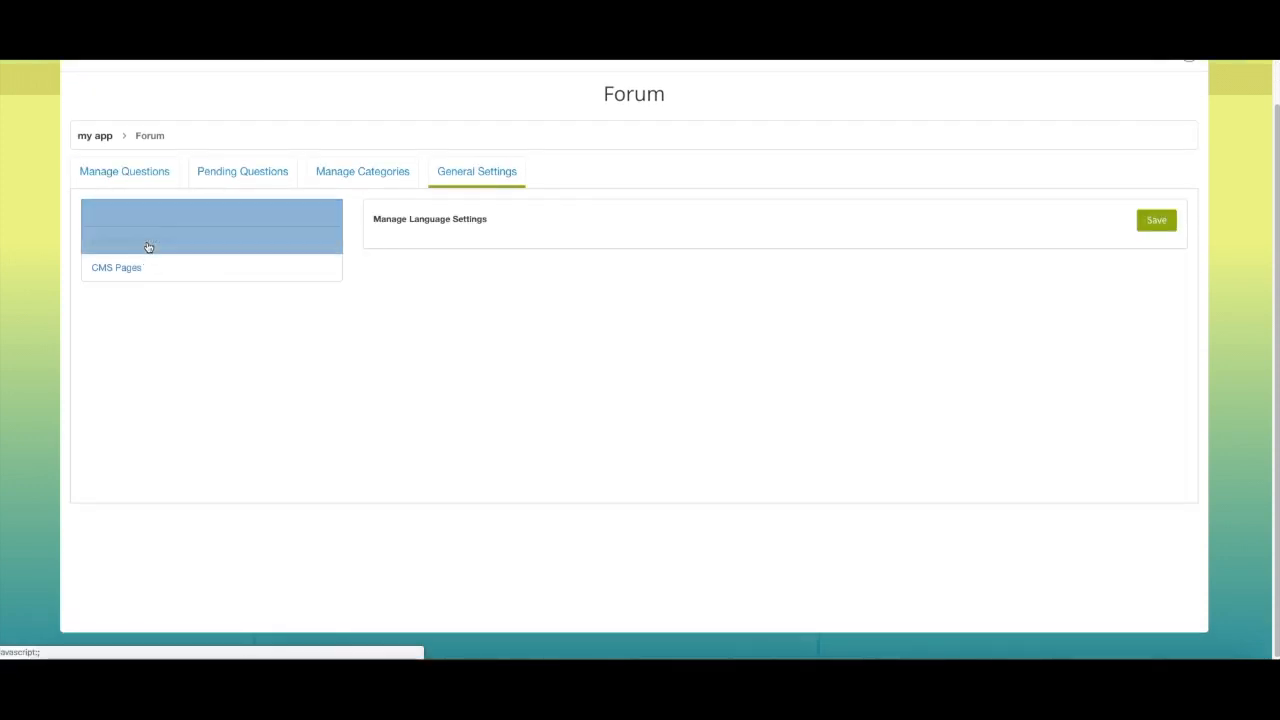
scroll(599, 346, "down", 4)
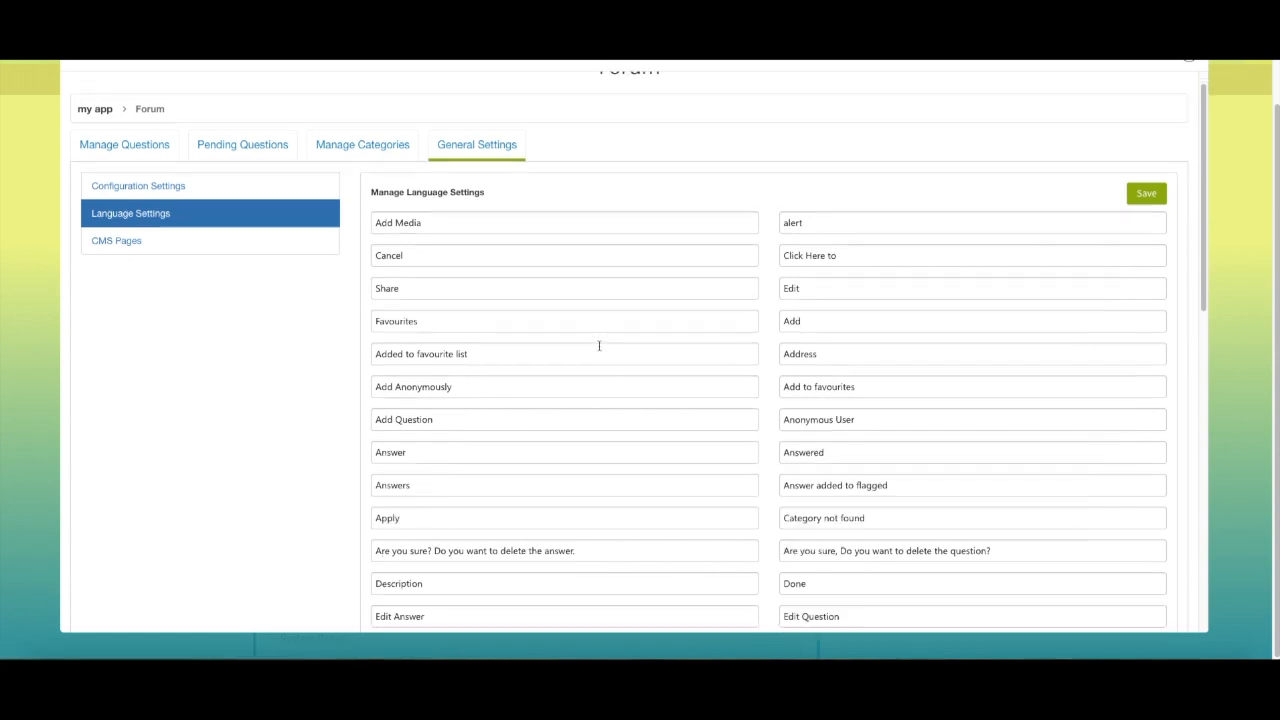
scroll(600, 343, "up", 4)
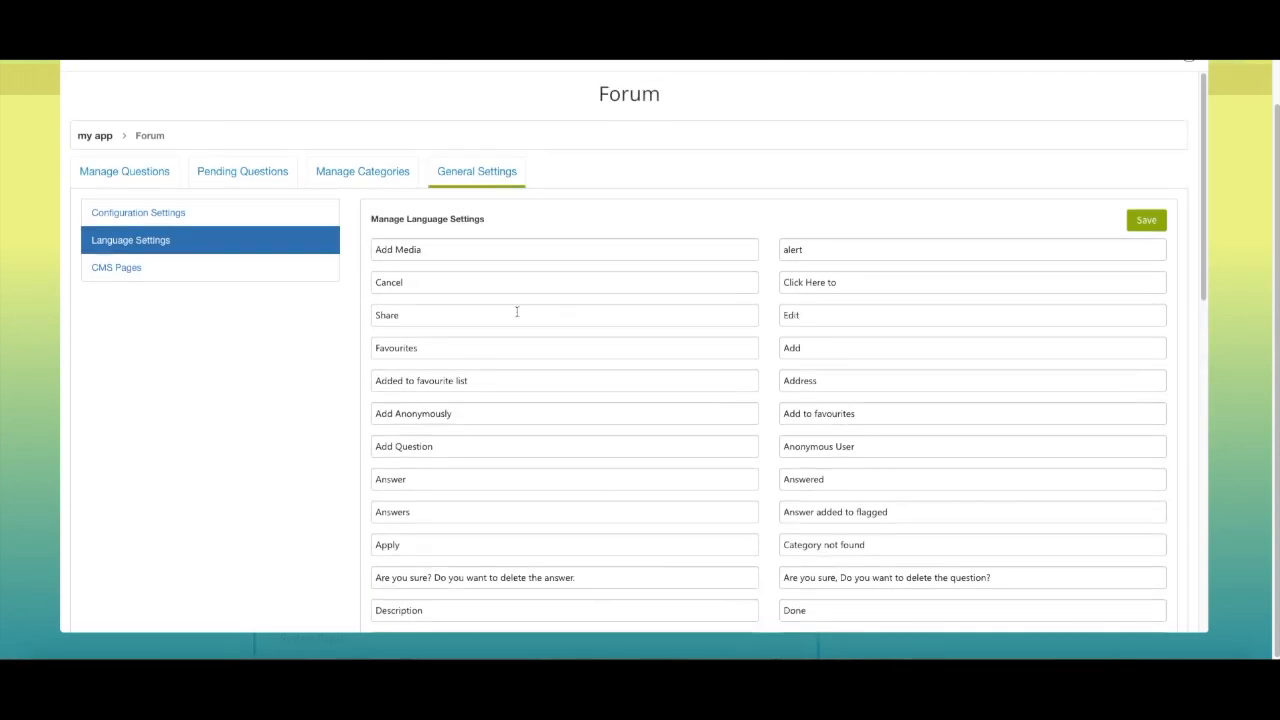
left_click(255, 268)
left_click(415, 290)
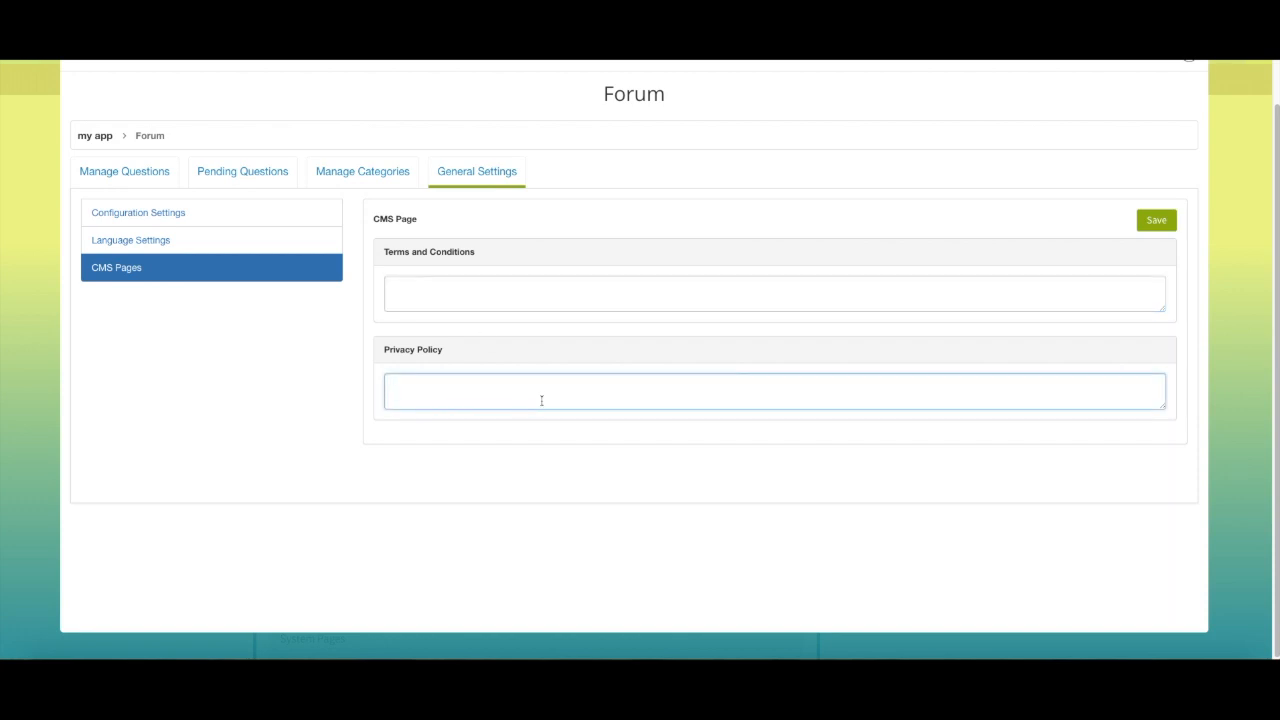
left_click(1158, 223)
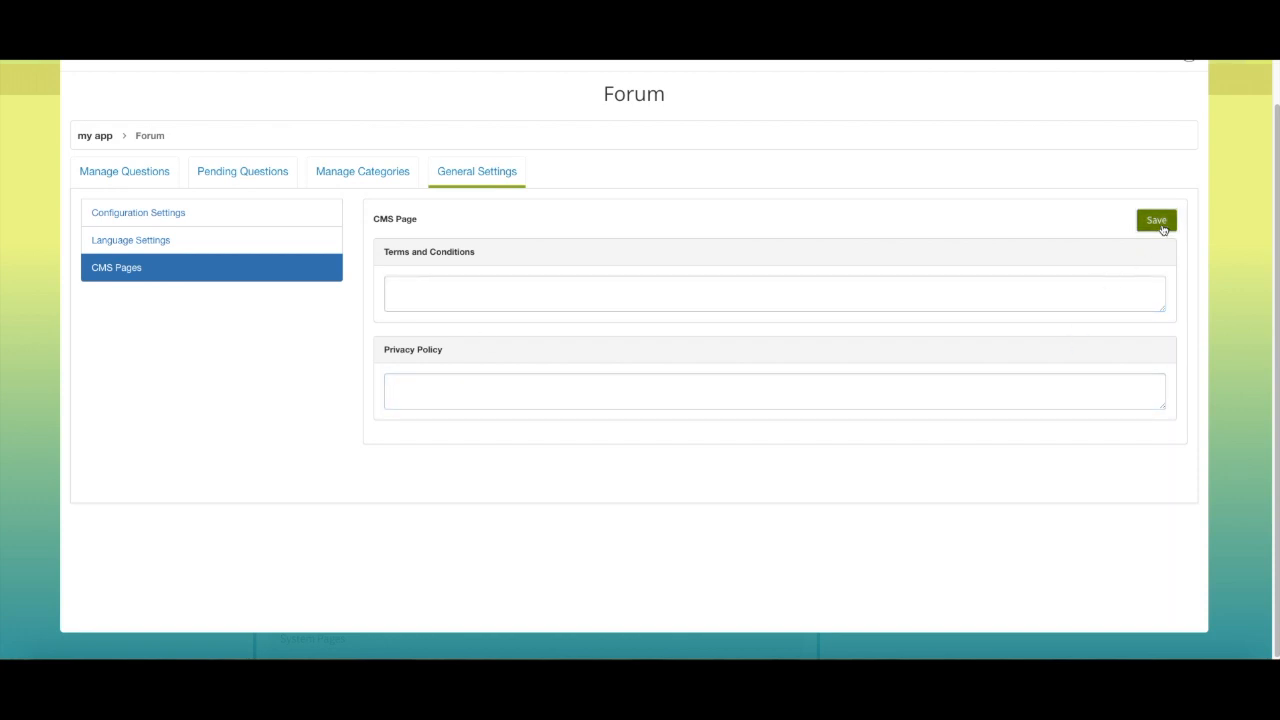
scroll(1162, 229, "up", 2)
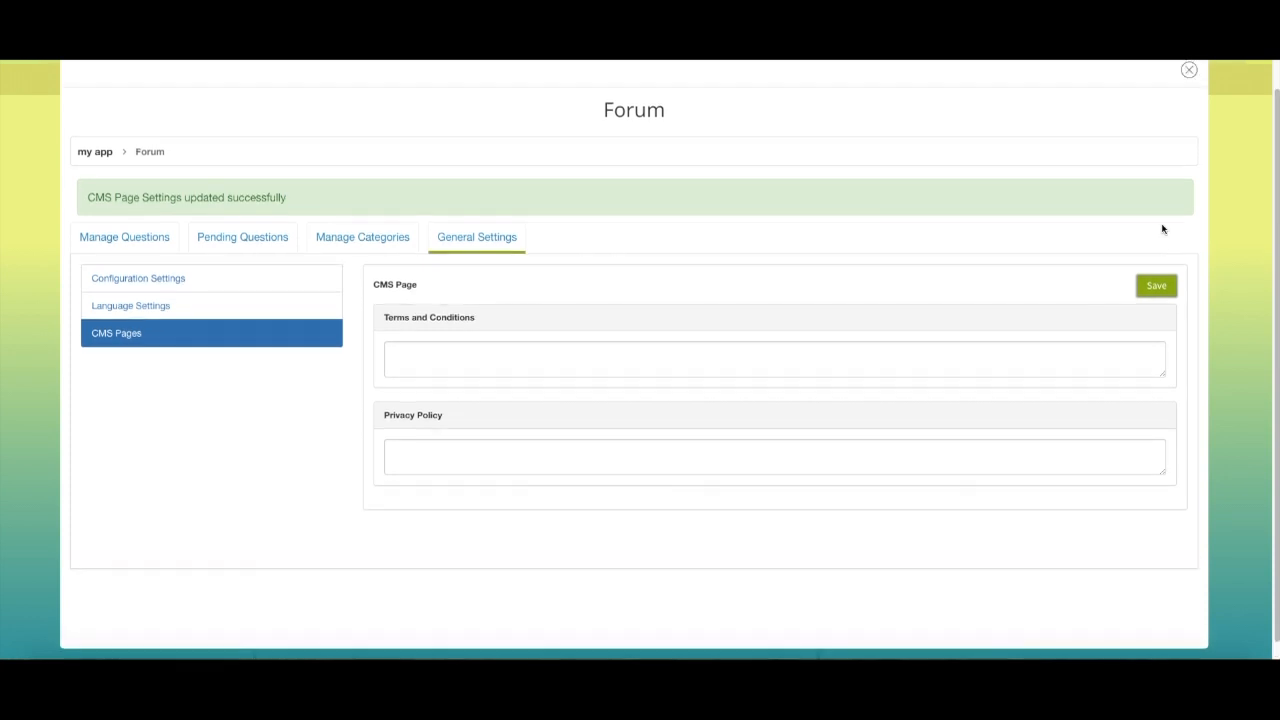
left_click(1190, 104)
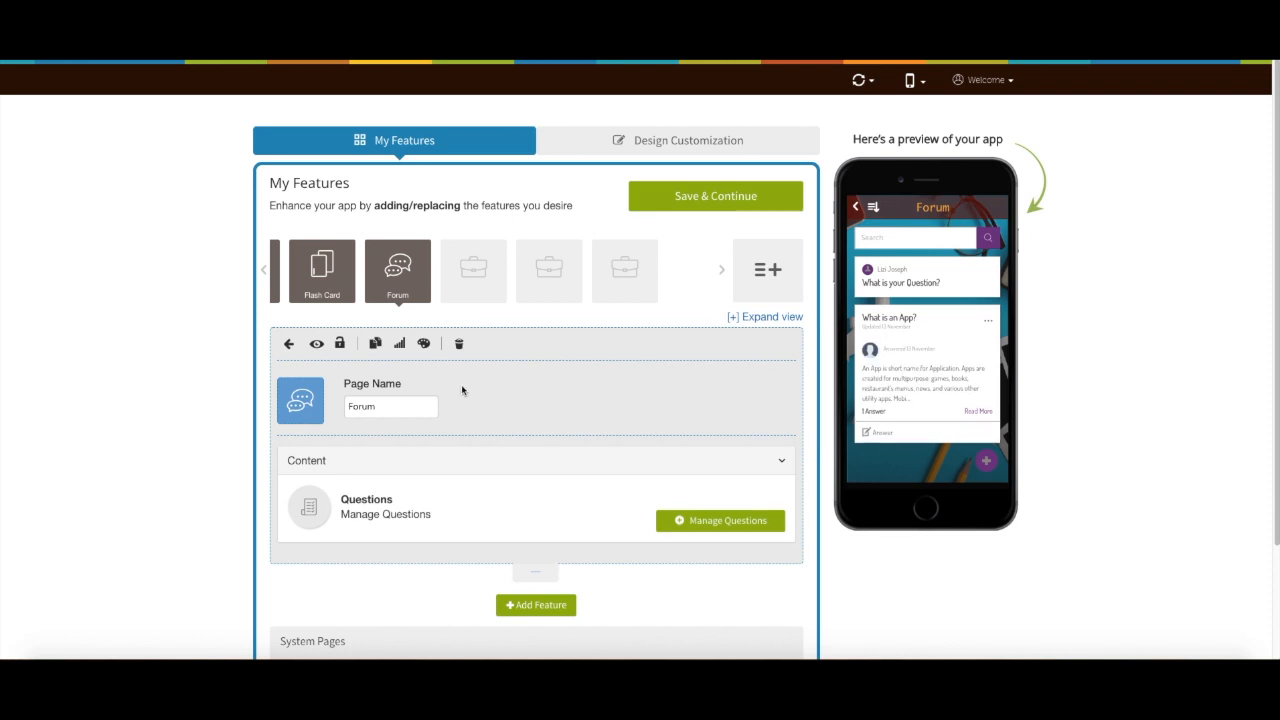
Examine the Forum page's style options: background sources, element colors, font styles and font sizes.
left_click(423, 344)
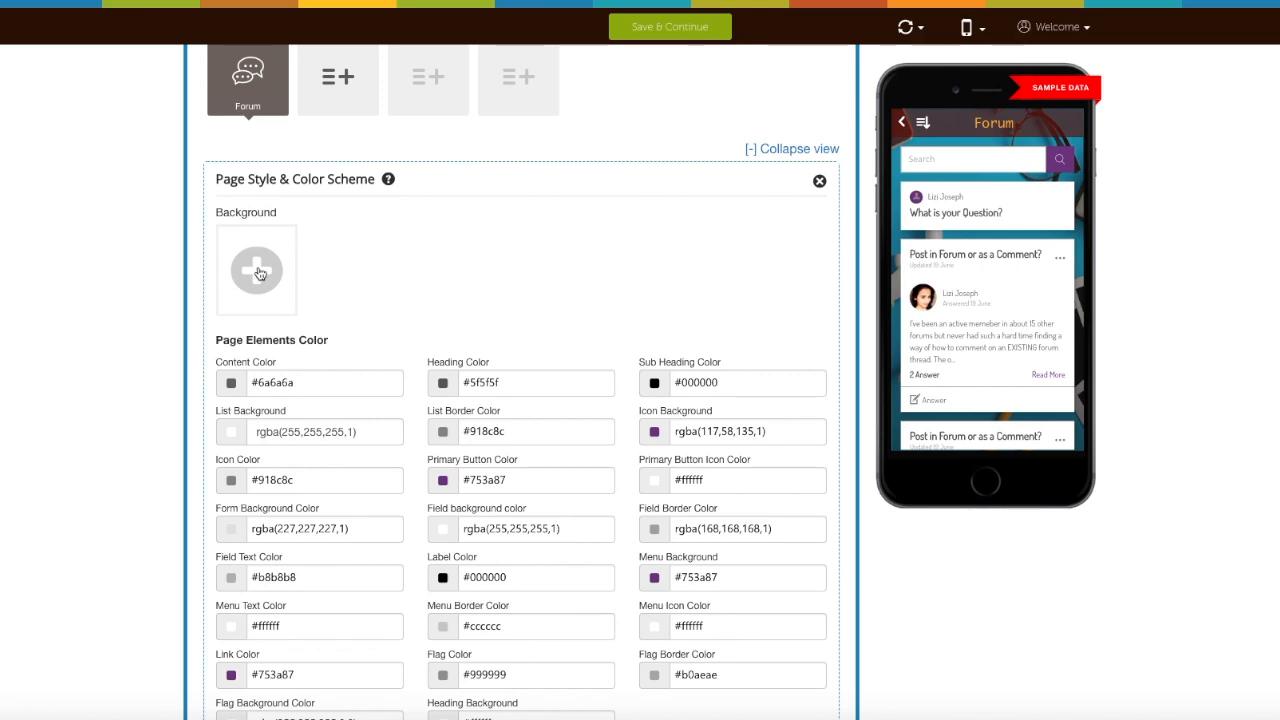
left_click(257, 271)
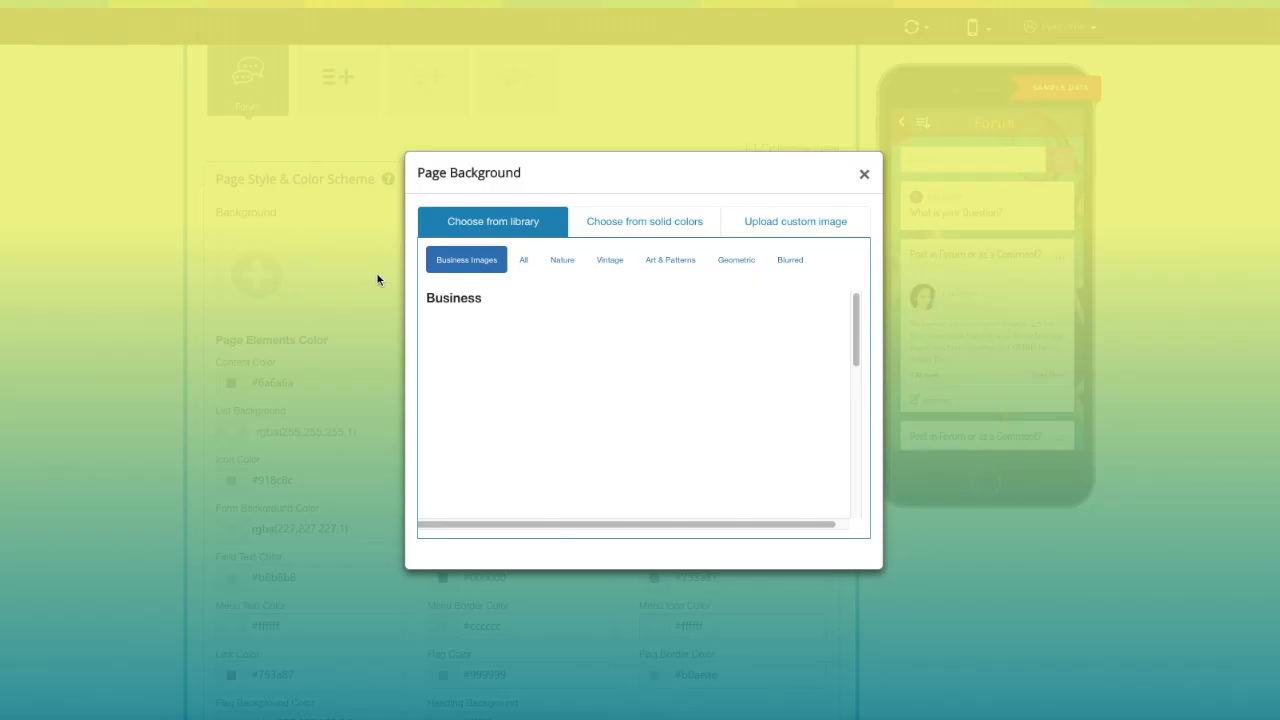
left_click(617, 224)
left_click(790, 205)
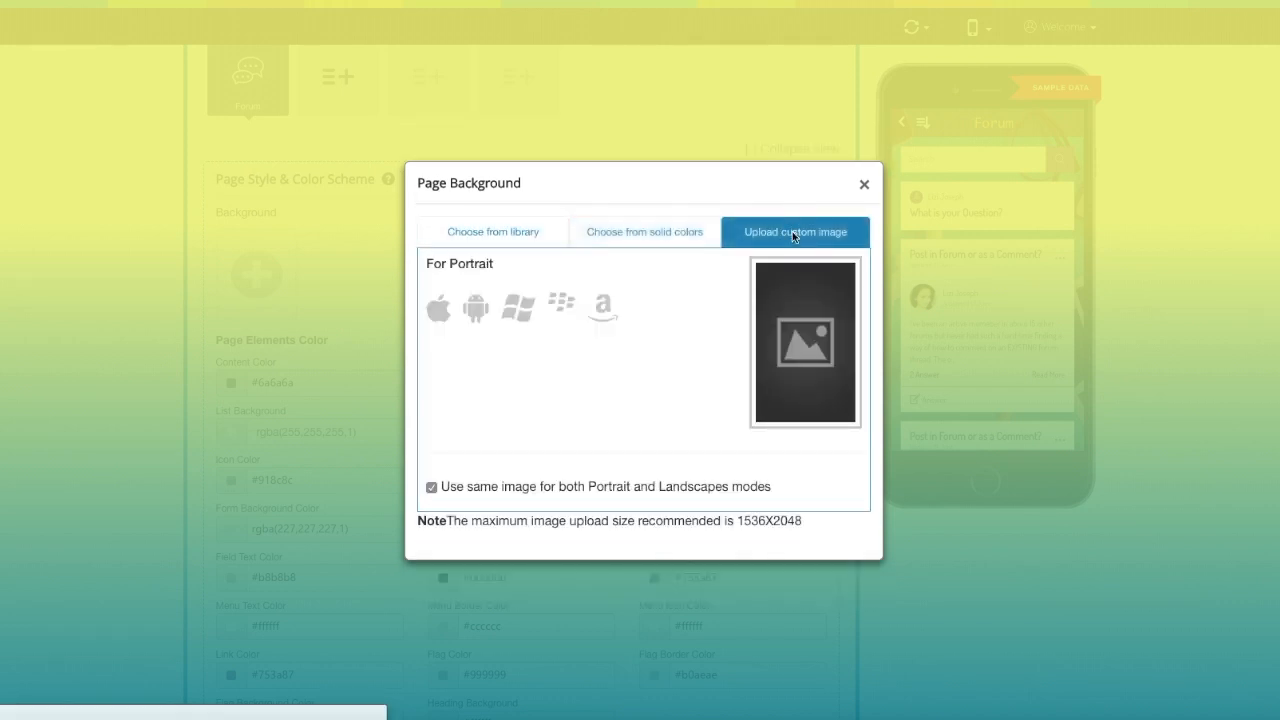
left_click(865, 184)
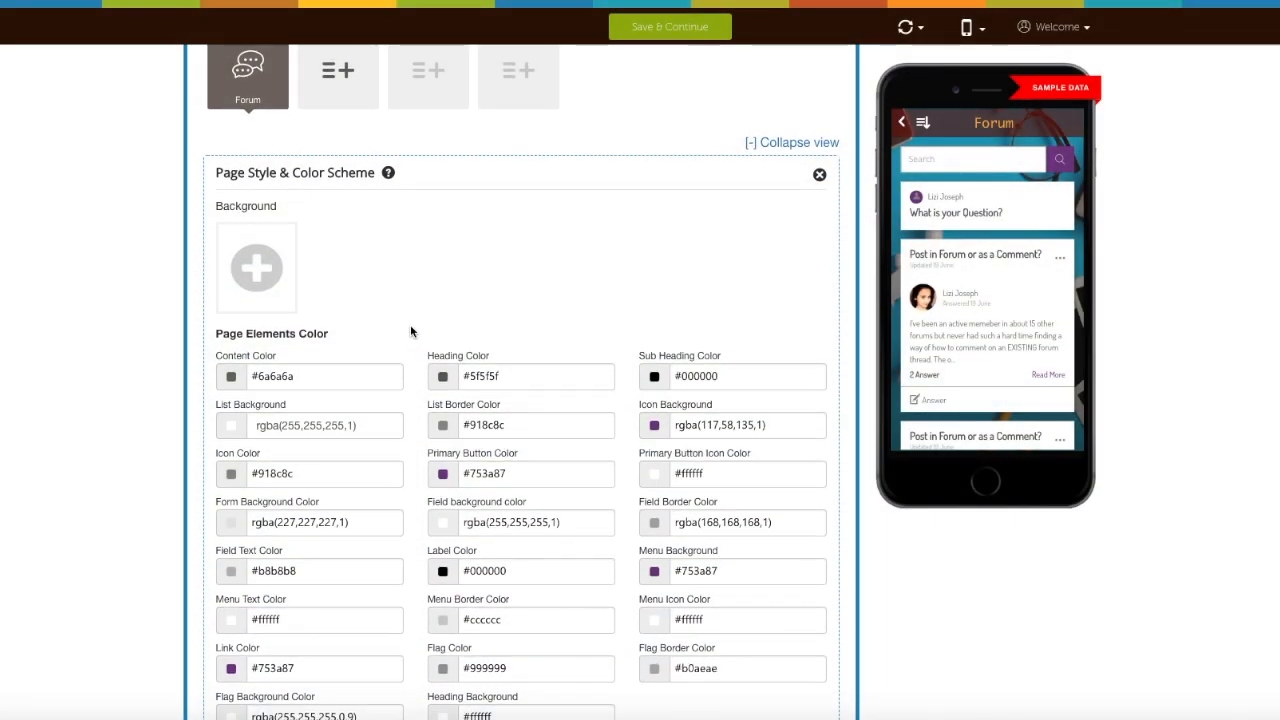
scroll(374, 310, "down", 1)
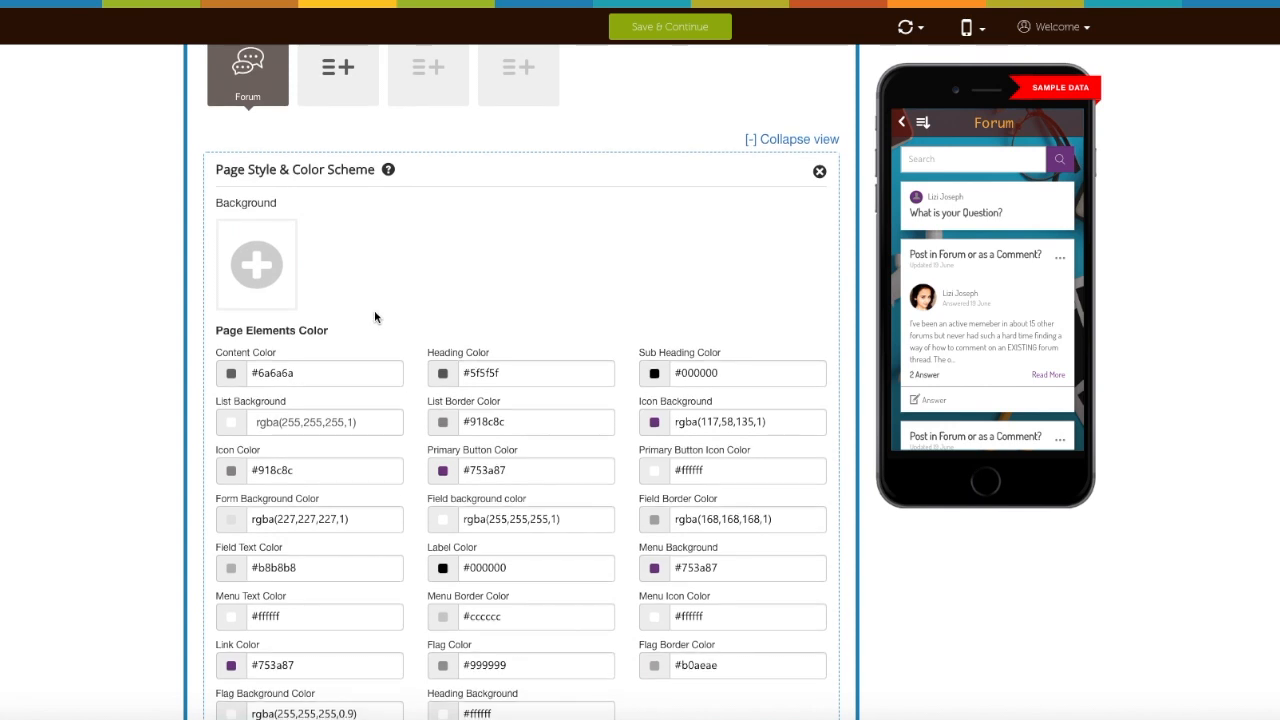
scroll(374, 316, "down", 3)
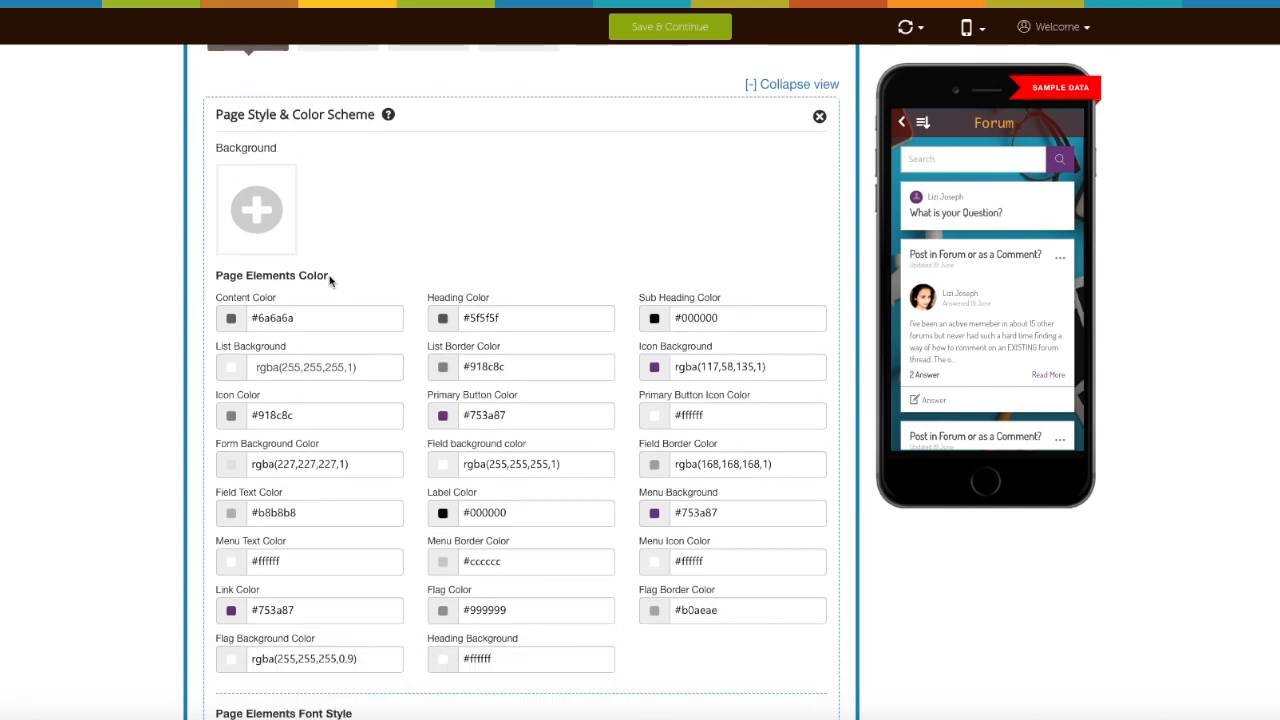
scroll(333, 287, "down", 5)
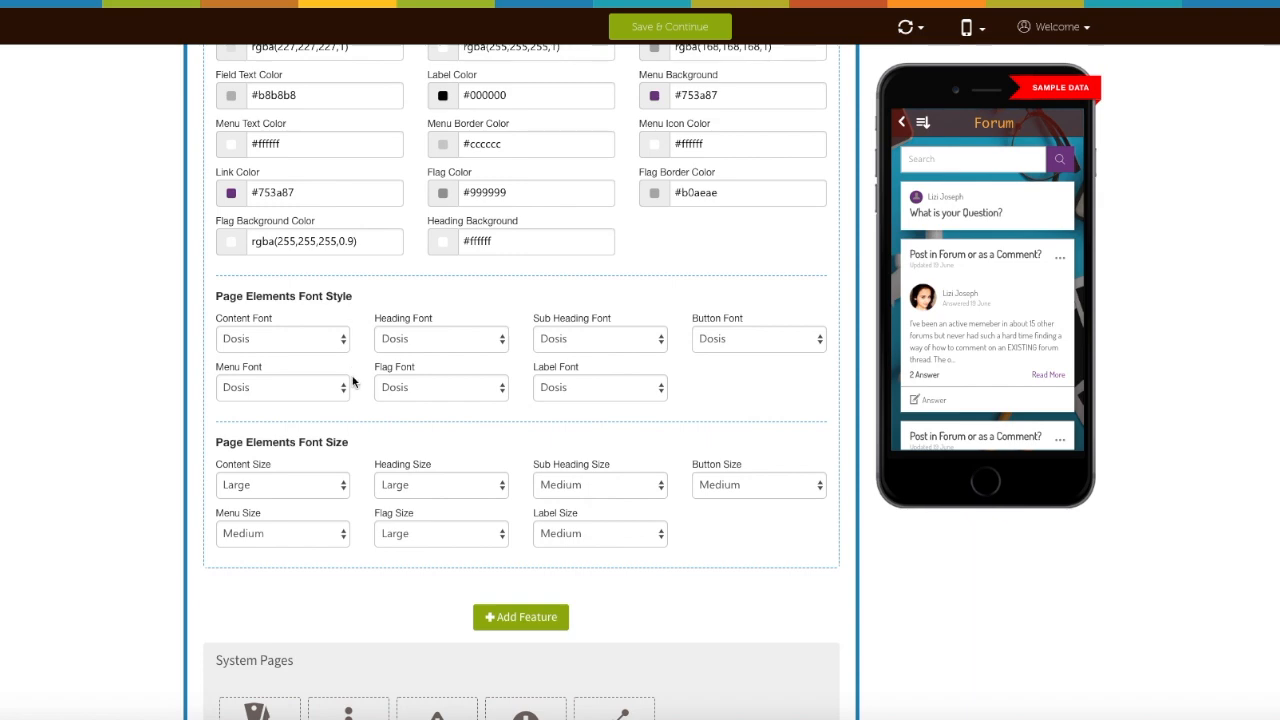
scroll(348, 455, "down", 2)
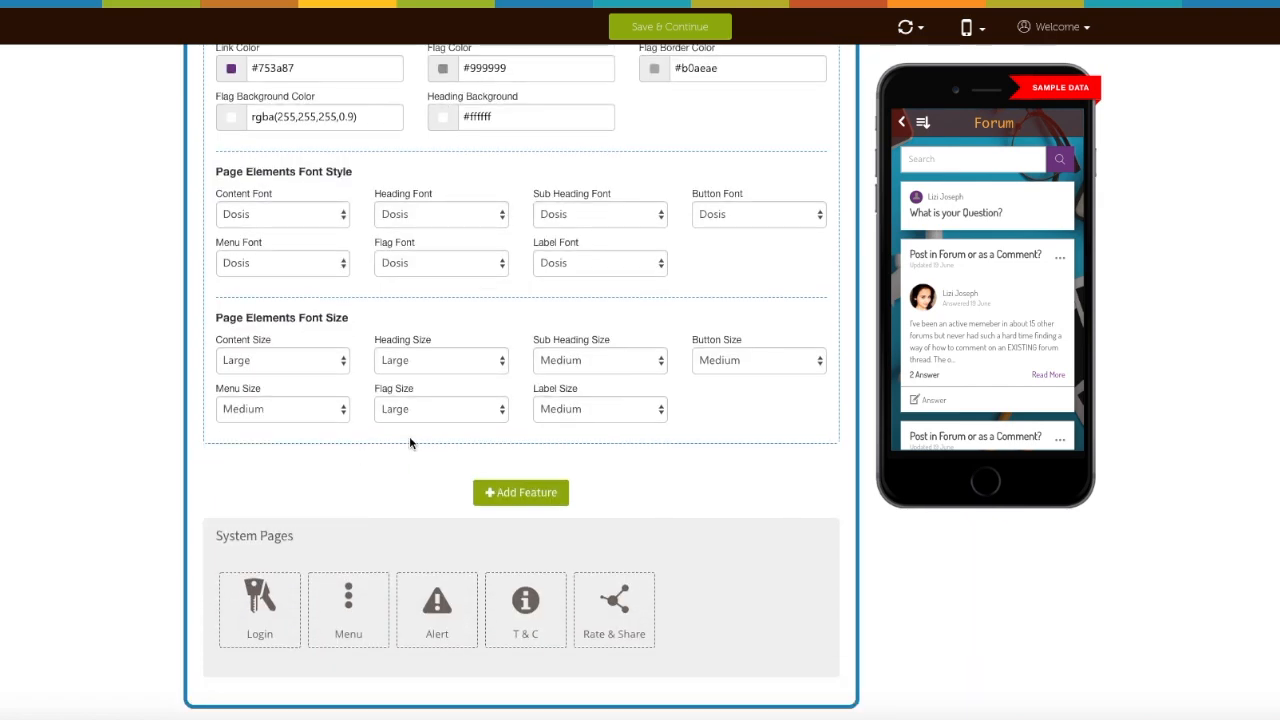
scroll(409, 443, "up", 10)
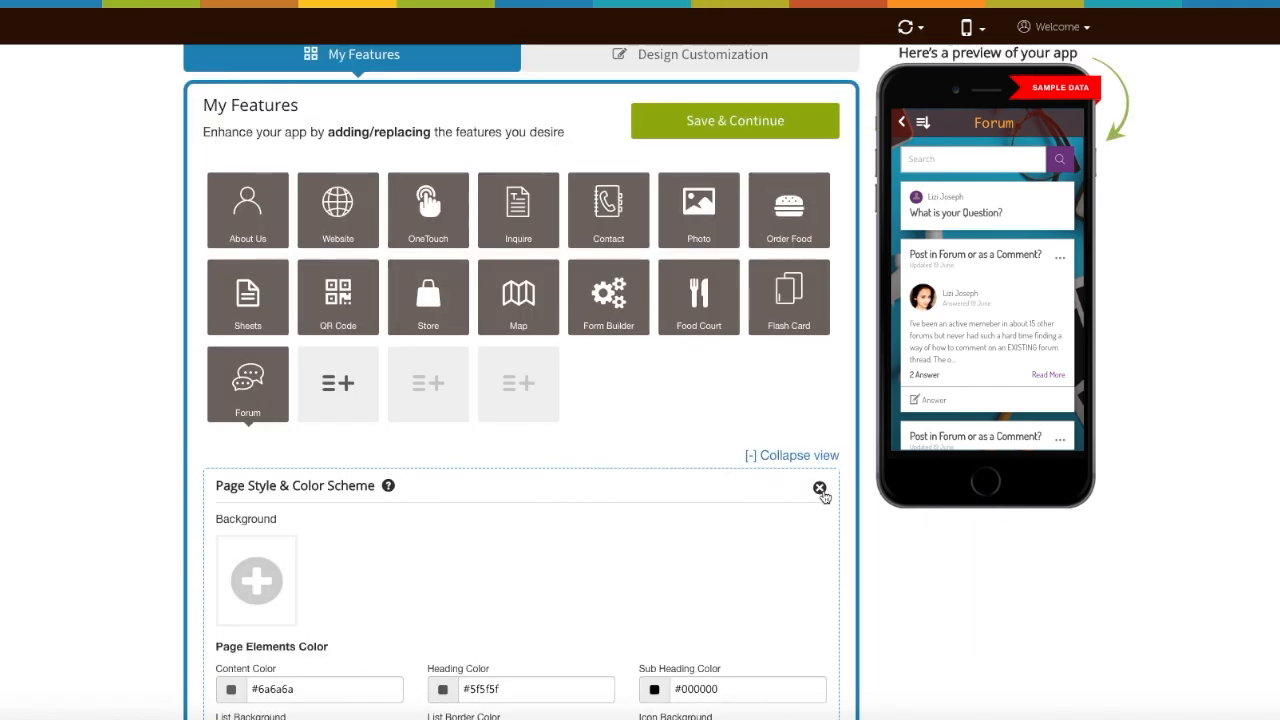
Close the page style settings and save the app's features to continue.
left_click(820, 489)
scroll(785, 508, "up", 1)
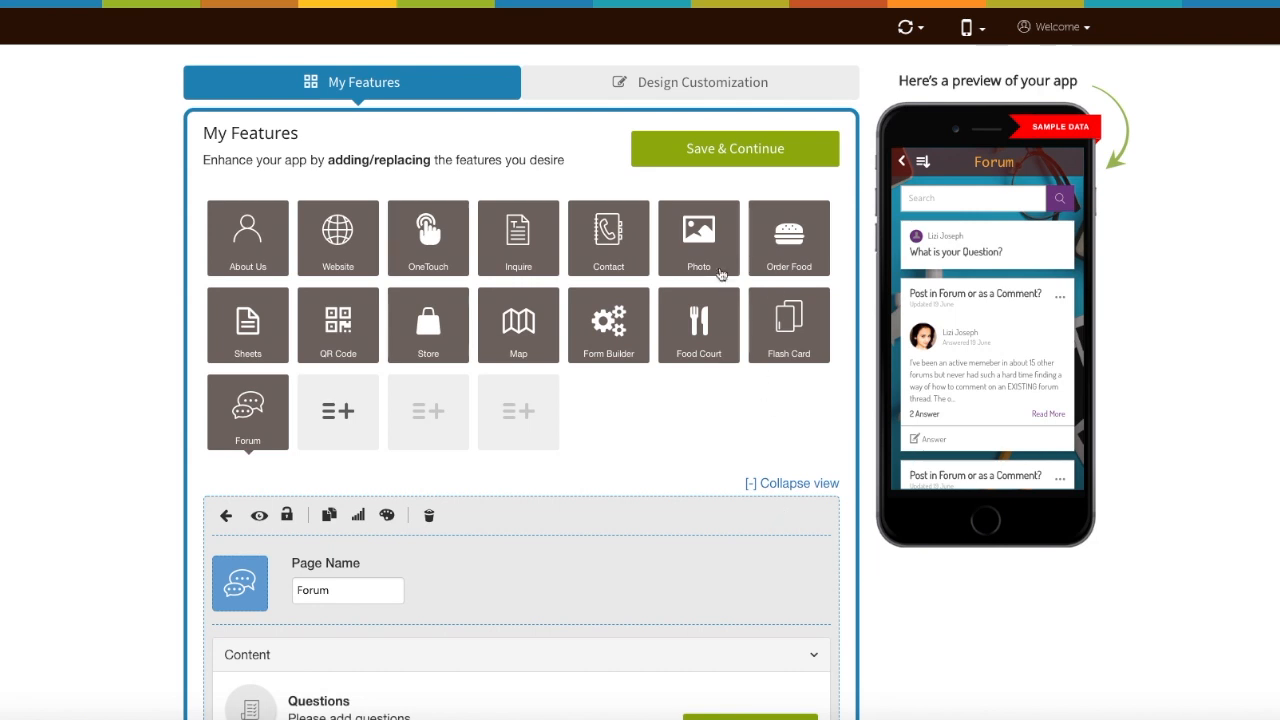
left_click(715, 155)
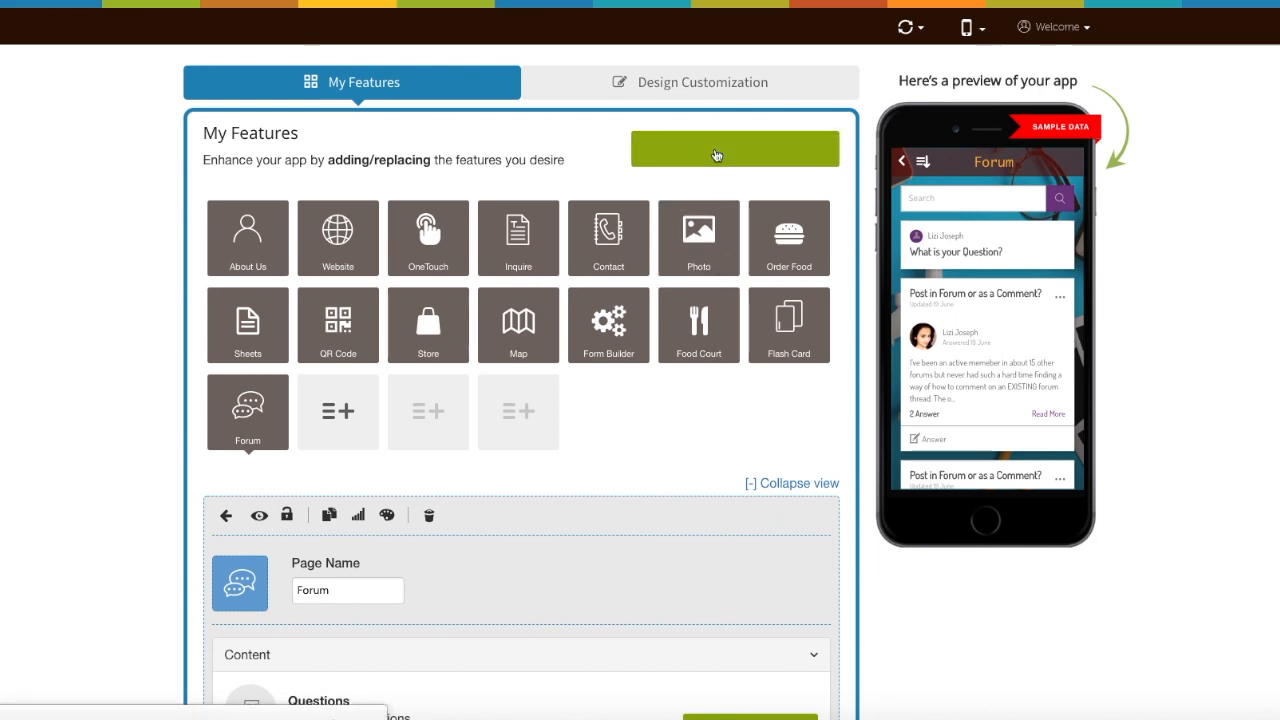